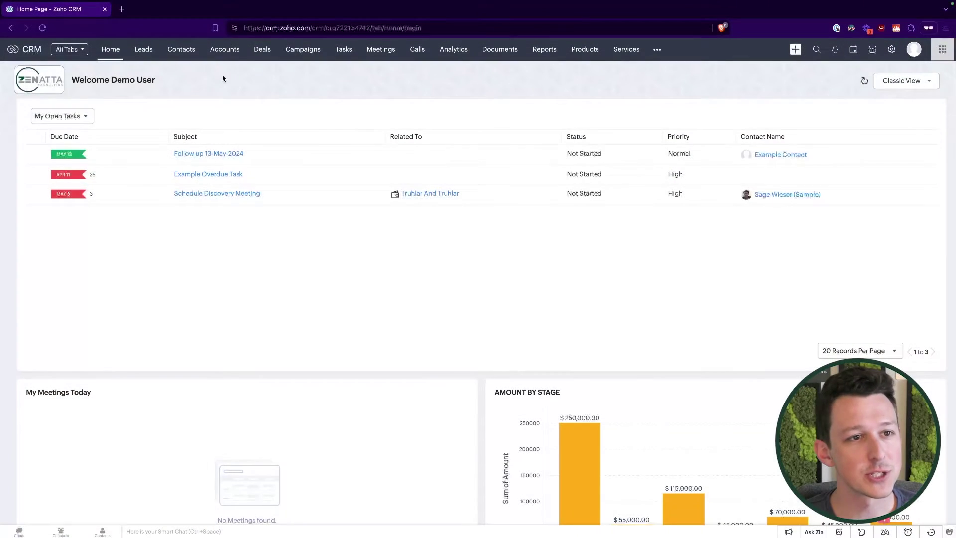
# Open the Zenatta Portal Demo Account and review its Qualification deal, contact and open task
pyautogui.click(222, 57)
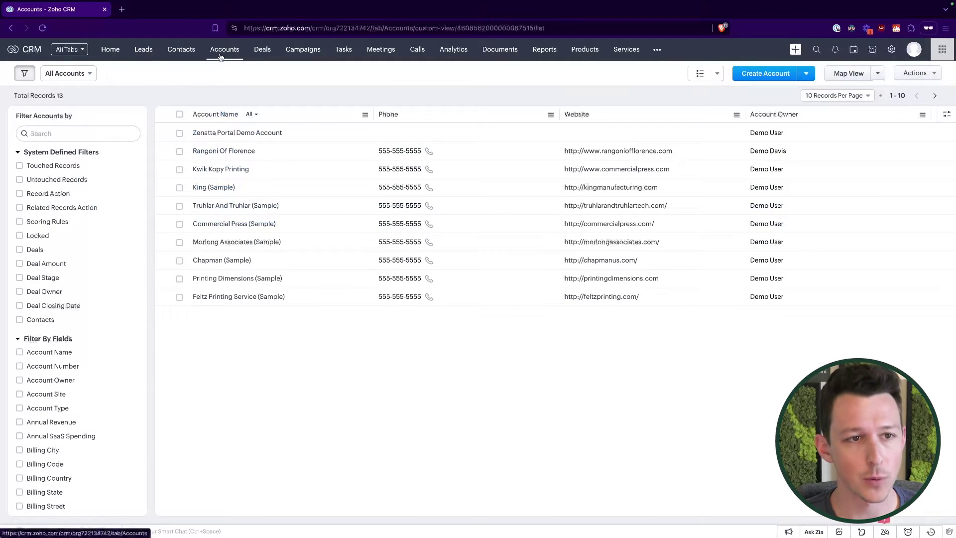
pyautogui.click(220, 133)
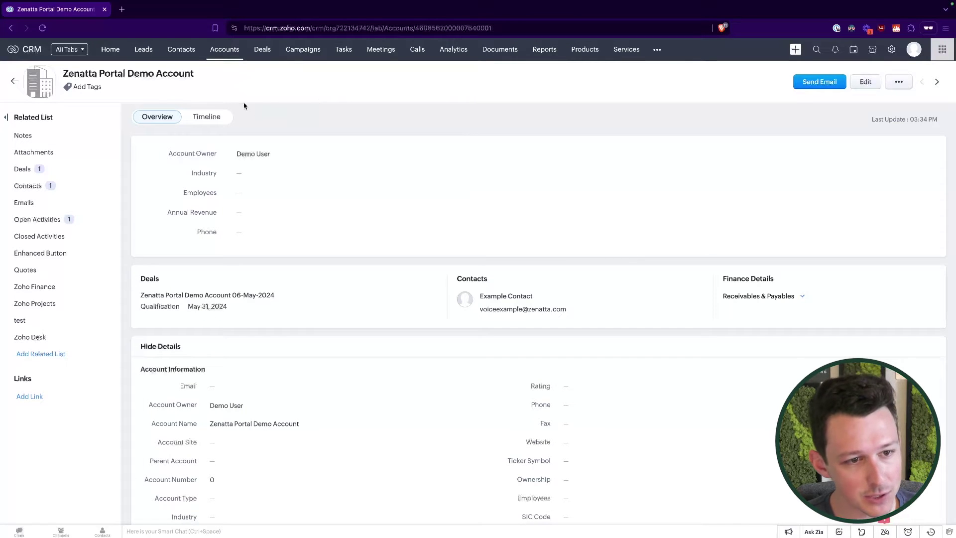
pyautogui.click(45, 168)
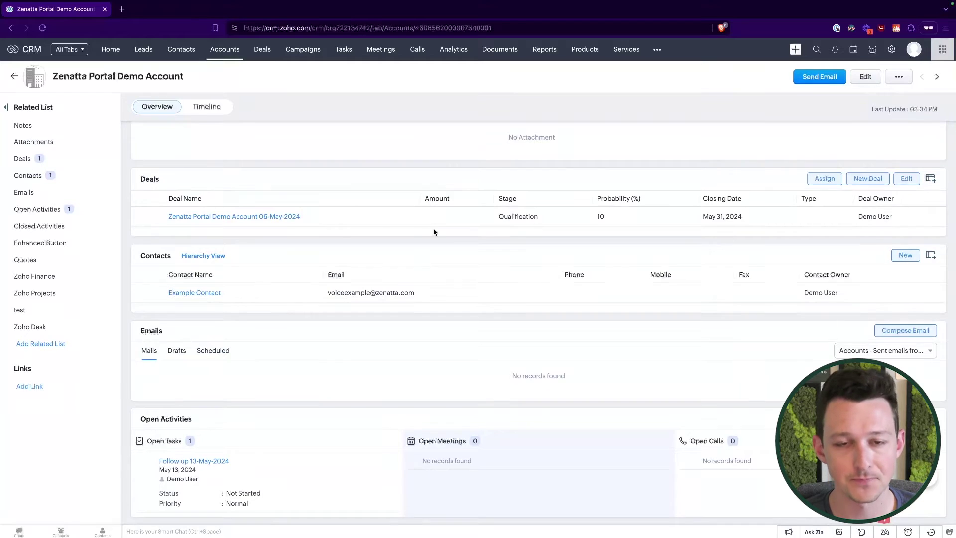
pyautogui.scroll(10, 433, 230)
pyautogui.scroll(5, 436, 230)
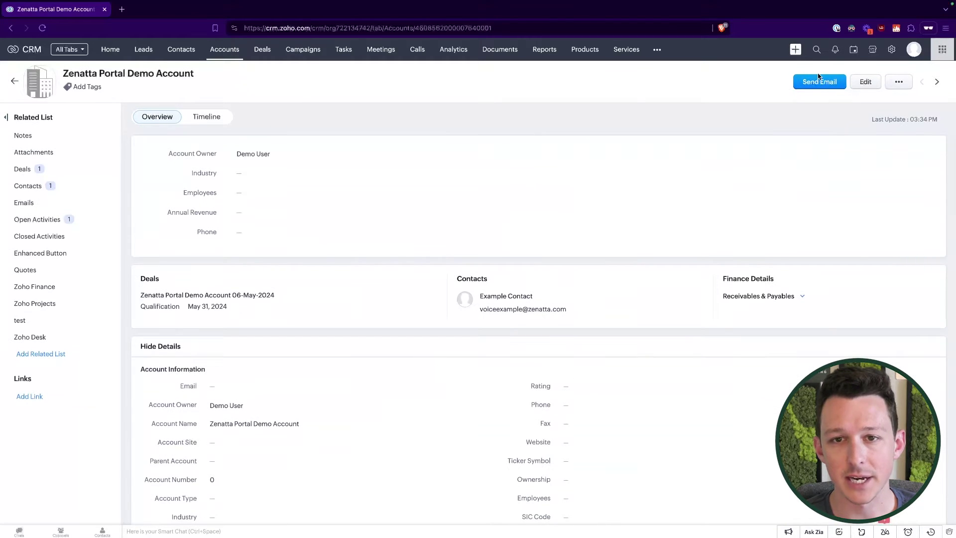
# Find the Portals settings page by searching Setup for 'portal'
pyautogui.click(891, 52)
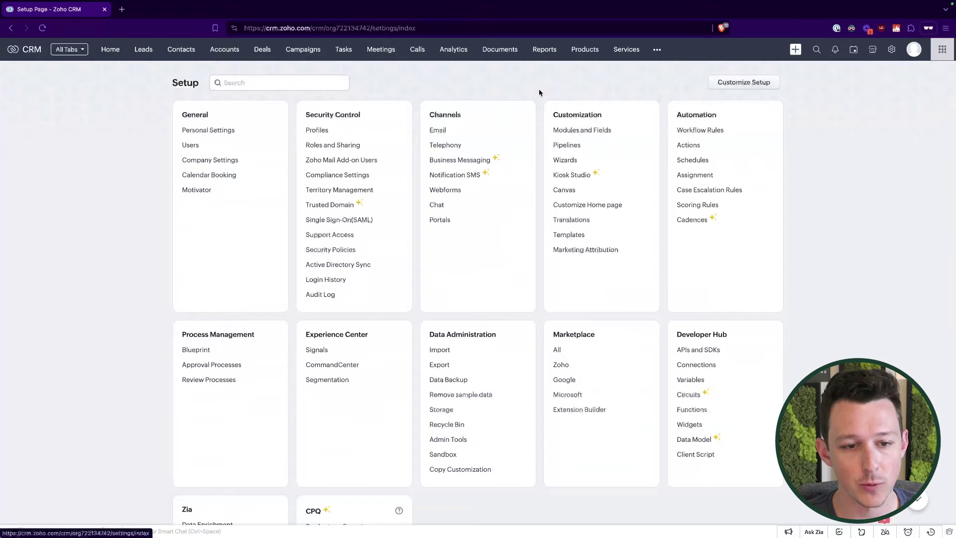
pyautogui.click(277, 83)
pyautogui.write('portal')
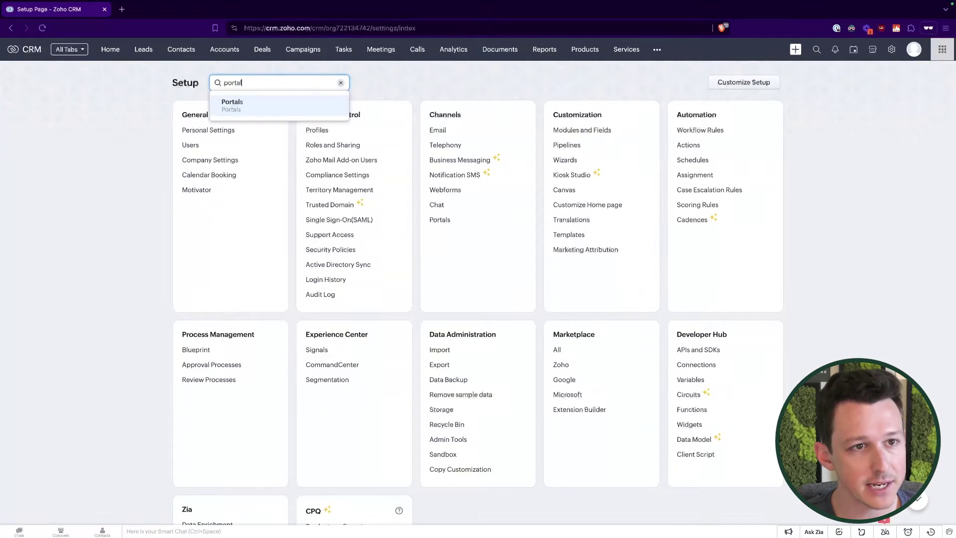
pyautogui.click(270, 115)
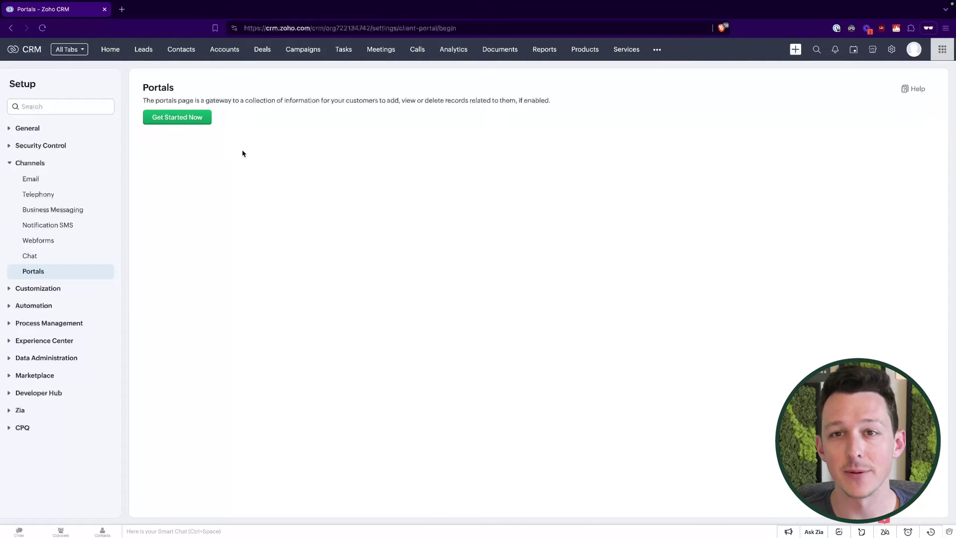
# Create the ZenattaDemoAccount portal and continue past its basic information
pyautogui.click(195, 118)
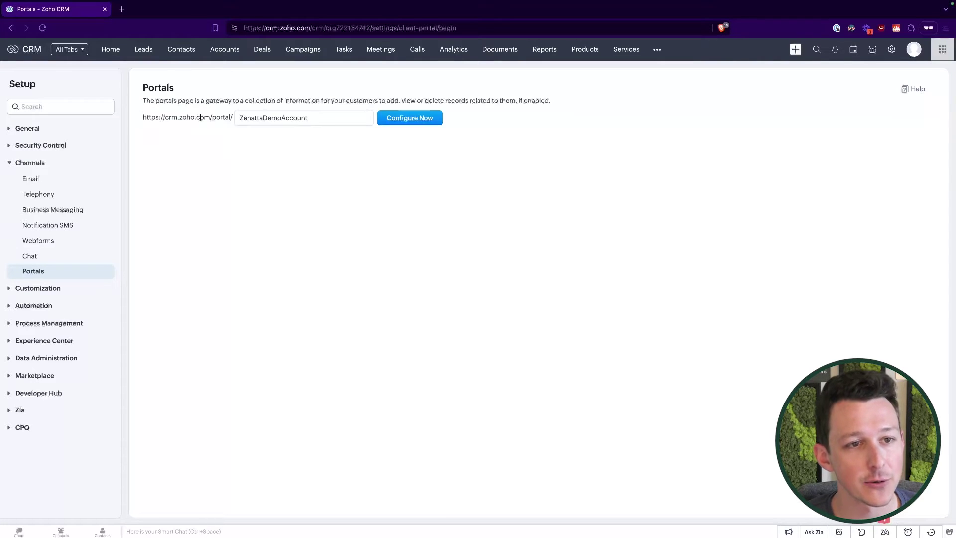
pyautogui.press('Return')
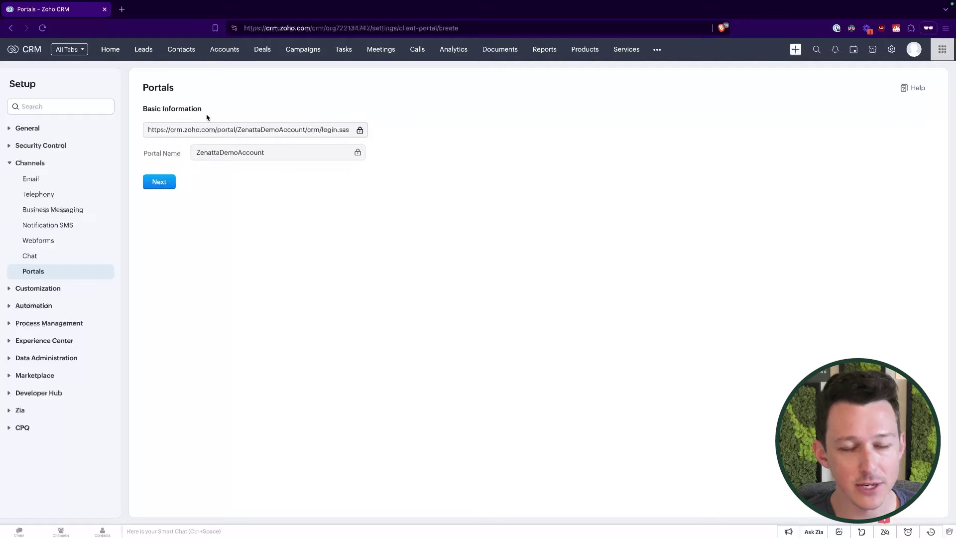
pyautogui.click(165, 183)
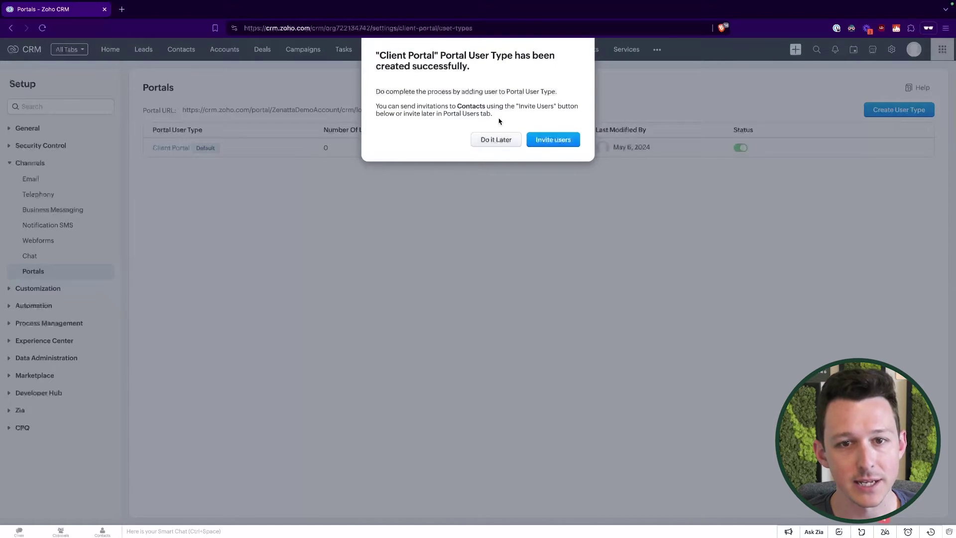
# Dismiss the 'Portal User Type has been created successfully' dialog with Do It Later
pyautogui.moveTo(374, 53); pyautogui.dragTo(484, 82)
pyautogui.click(483, 83)
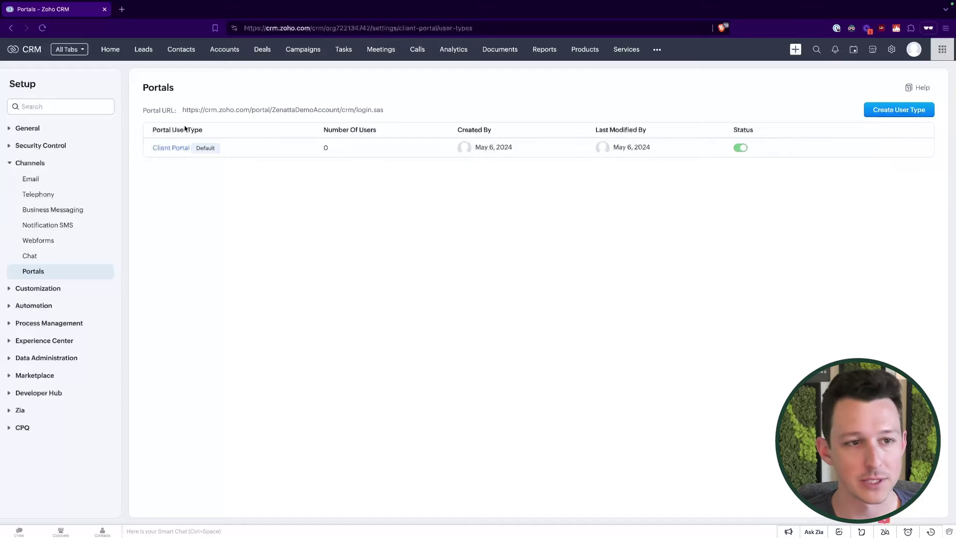
# Open the Client Portal user type and edit its Portal Tab Configuration
pyautogui.click(163, 151)
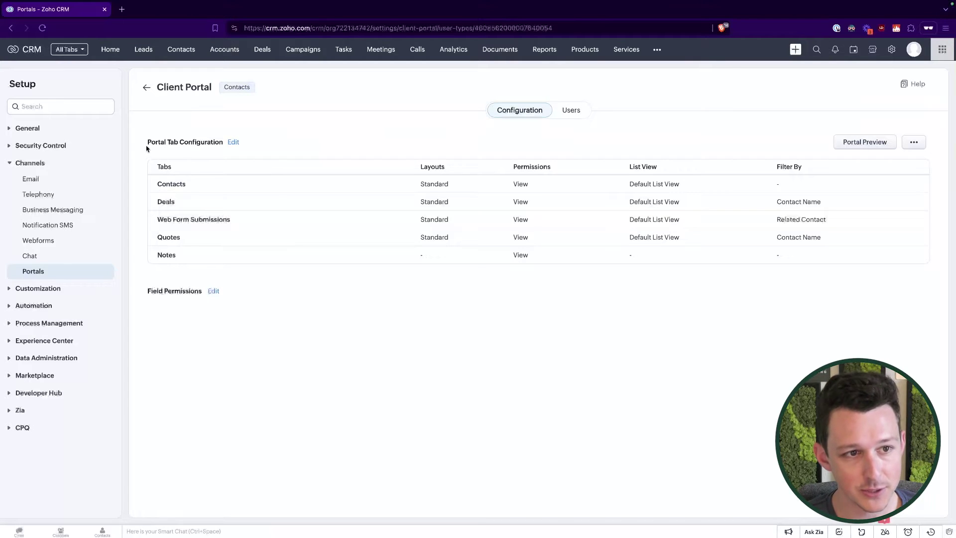
pyautogui.moveTo(147, 148); pyautogui.dragTo(216, 149)
pyautogui.click(222, 152)
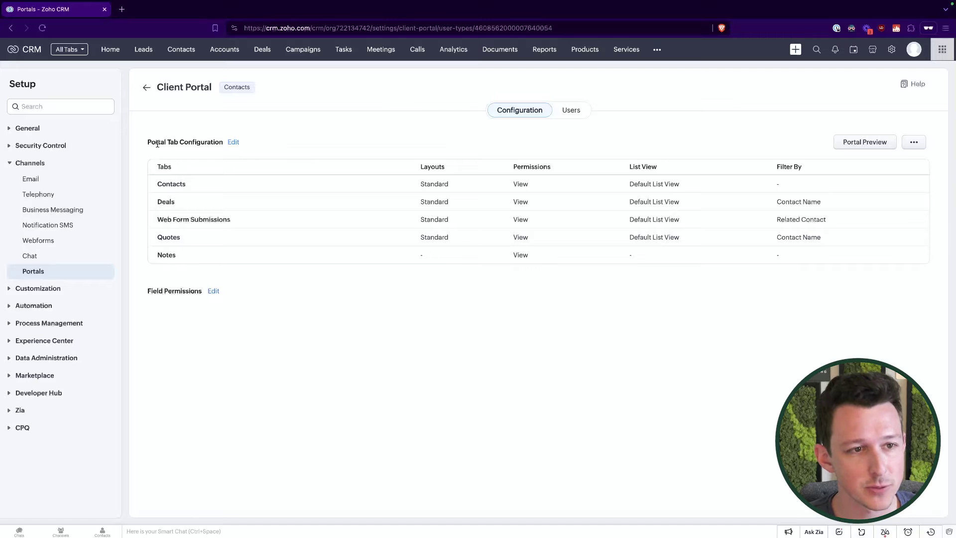
pyautogui.click(233, 142)
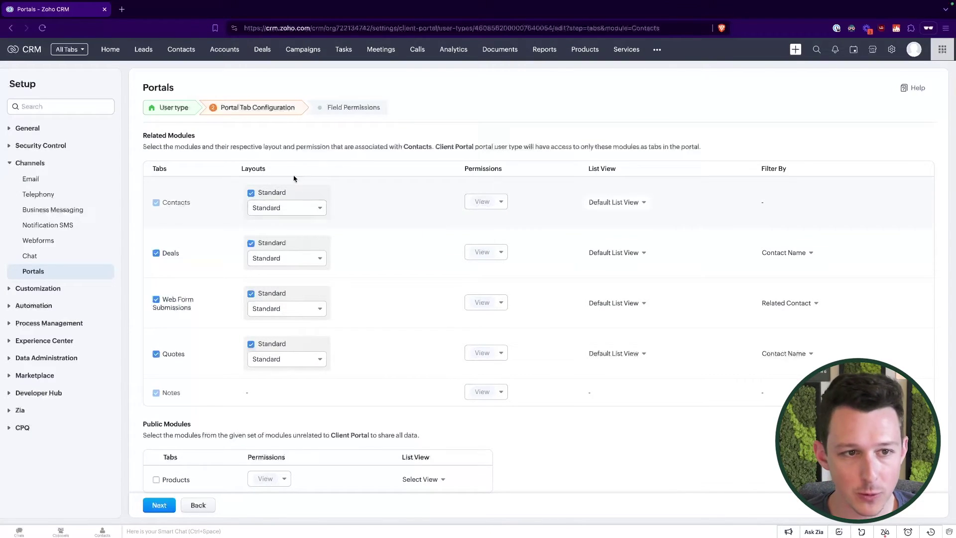
# Keep Contacts on the Standard layout and grant Create, Edit and Edit(Shared) permissions
pyautogui.click(313, 209)
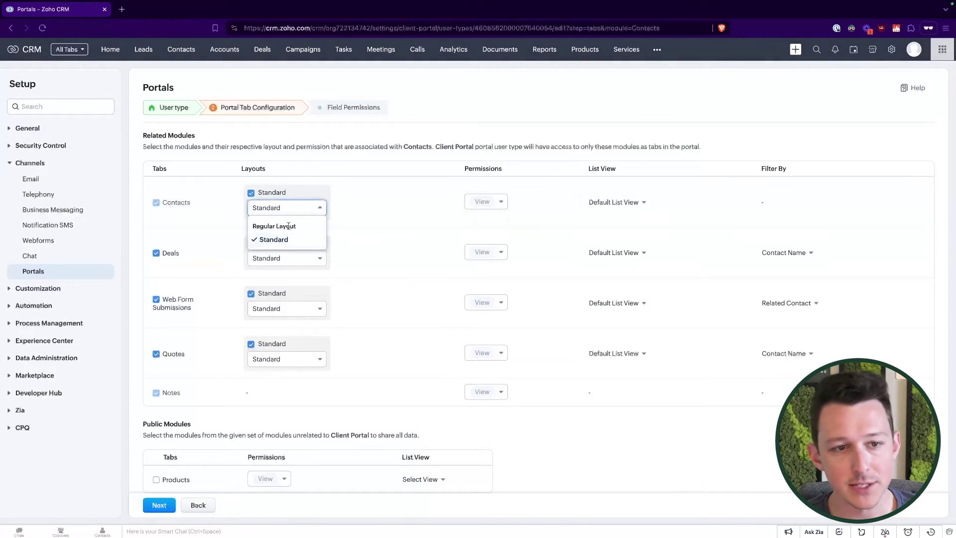
pyautogui.click(396, 150)
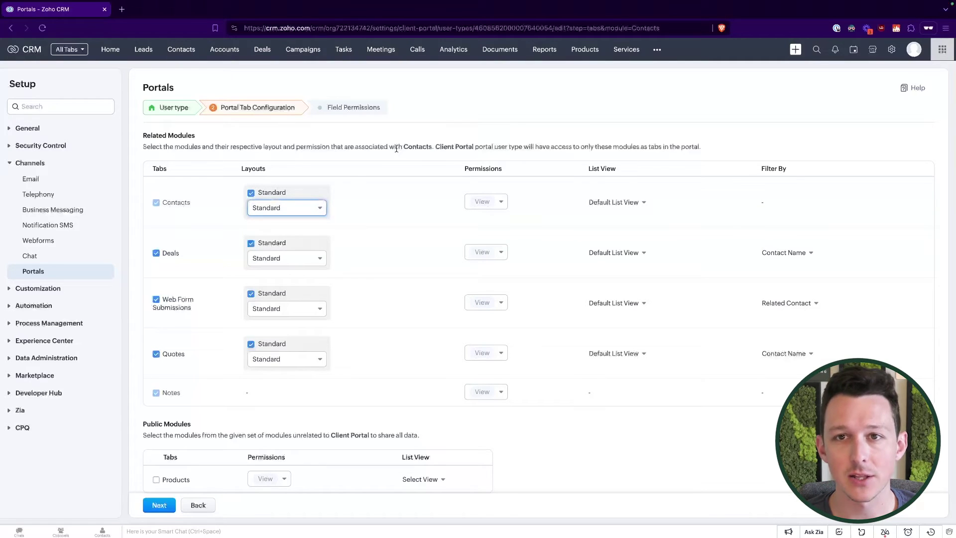
pyautogui.click(501, 208)
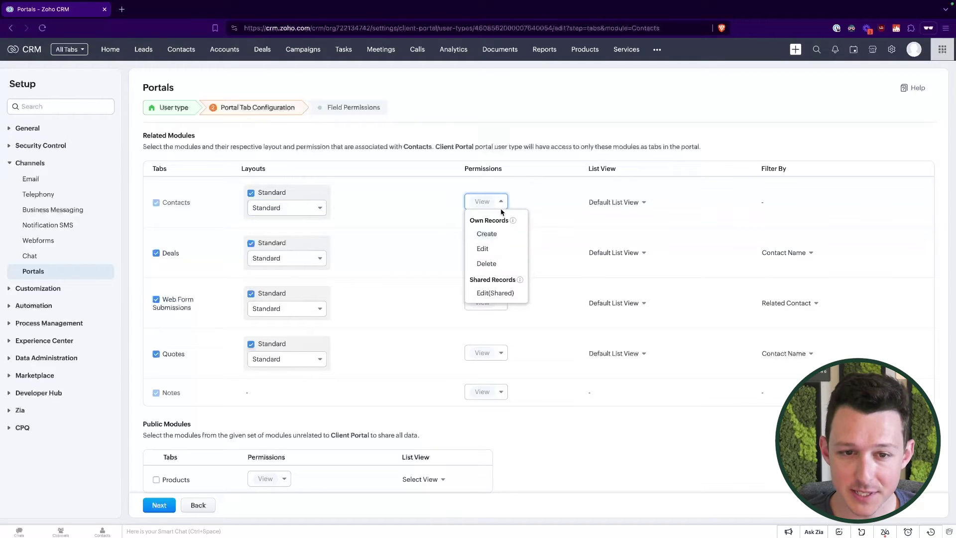
pyautogui.click(500, 235)
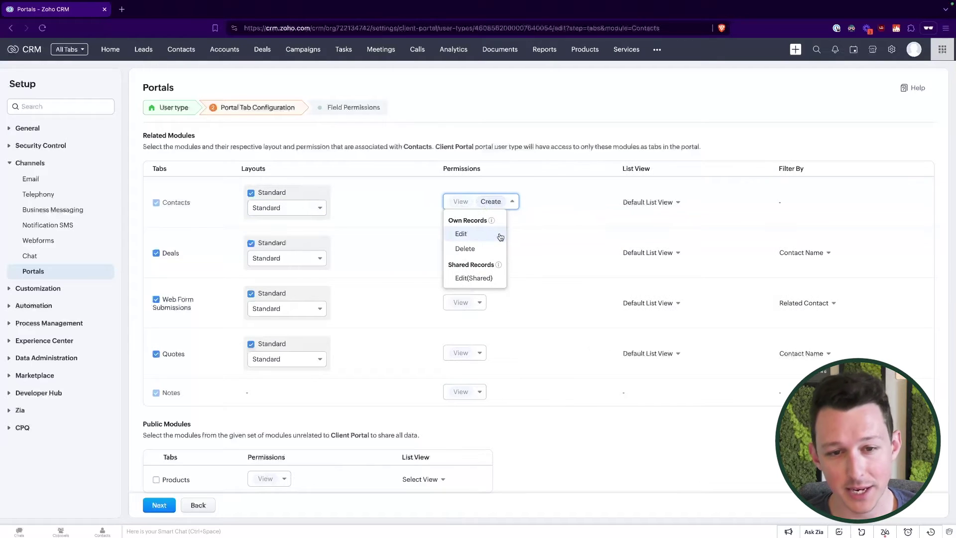
pyautogui.click(495, 235)
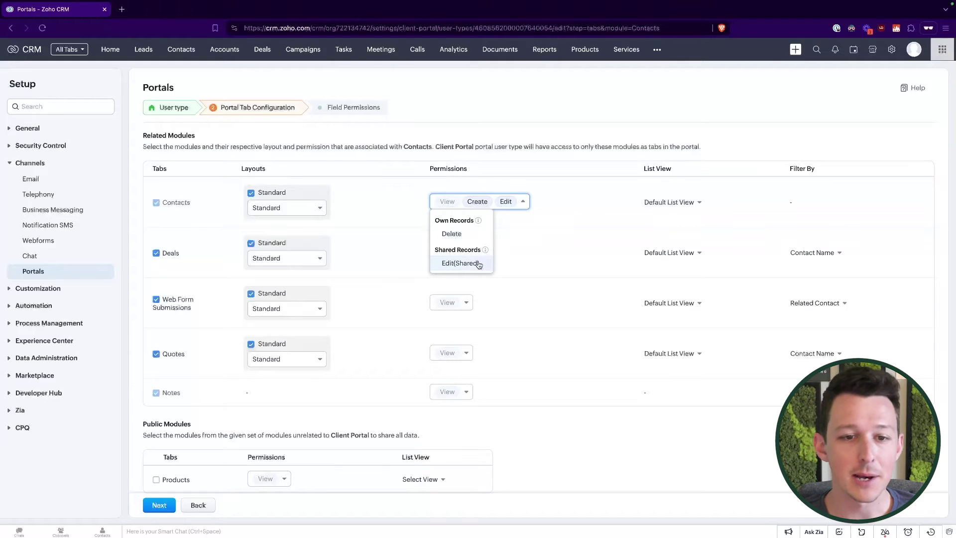
pyautogui.click(461, 264)
pyautogui.click(542, 156)
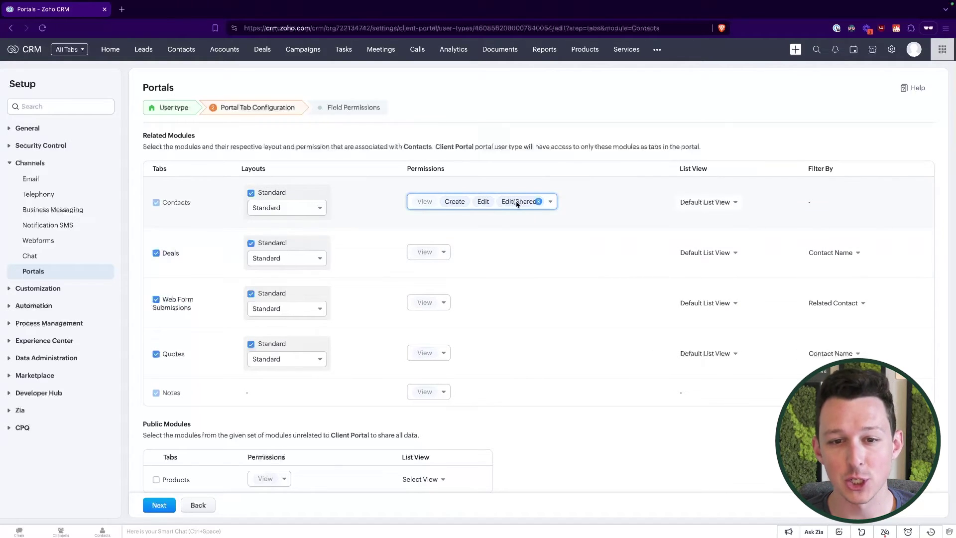
# Recheck the Contacts permissions and keep the Default List View for Contacts
pyautogui.click(551, 201)
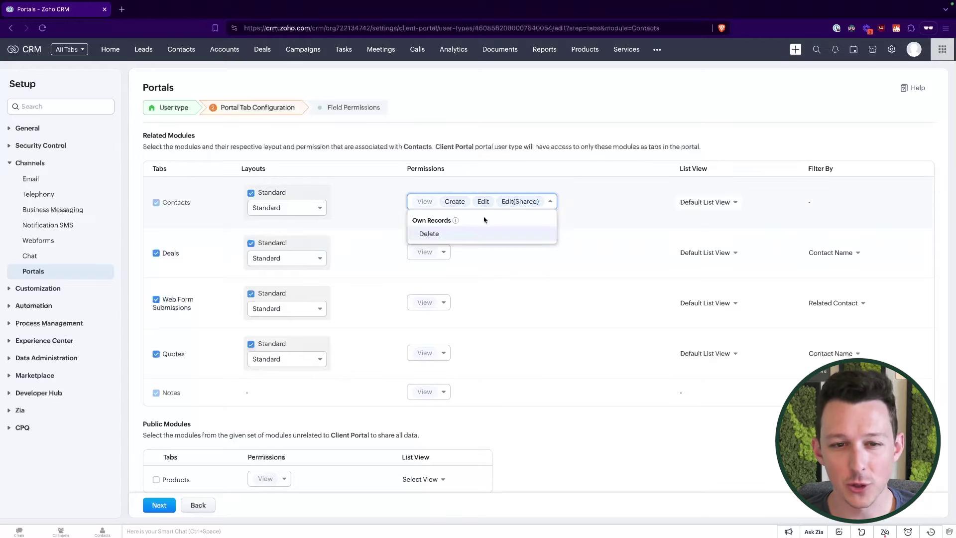
pyautogui.moveTo(427, 222); pyautogui.dragTo(449, 222)
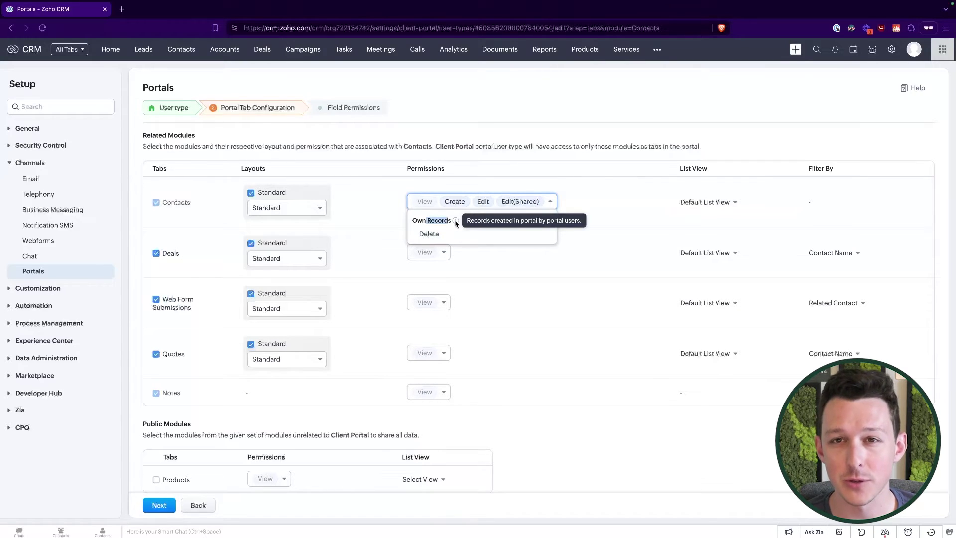
pyautogui.click(598, 138)
pyautogui.click(702, 201)
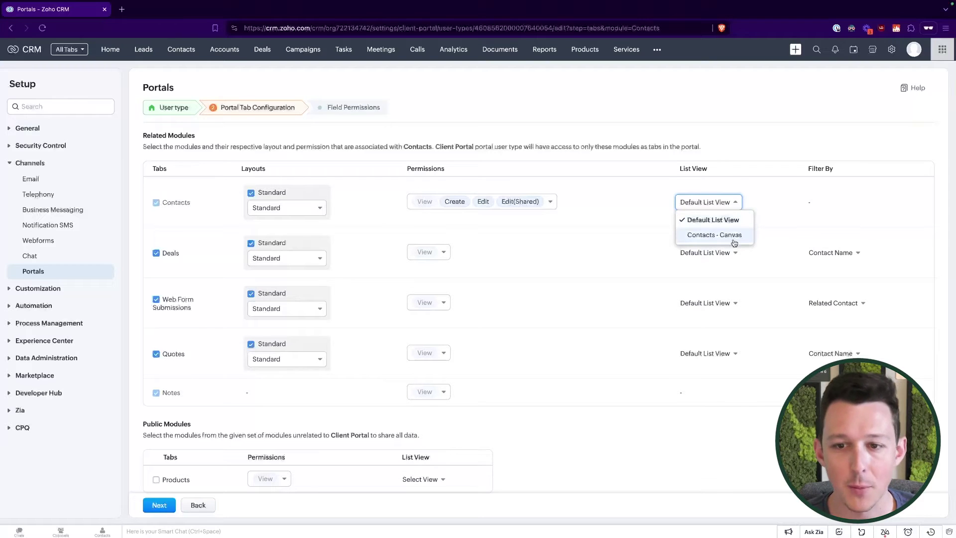
pyautogui.click(712, 220)
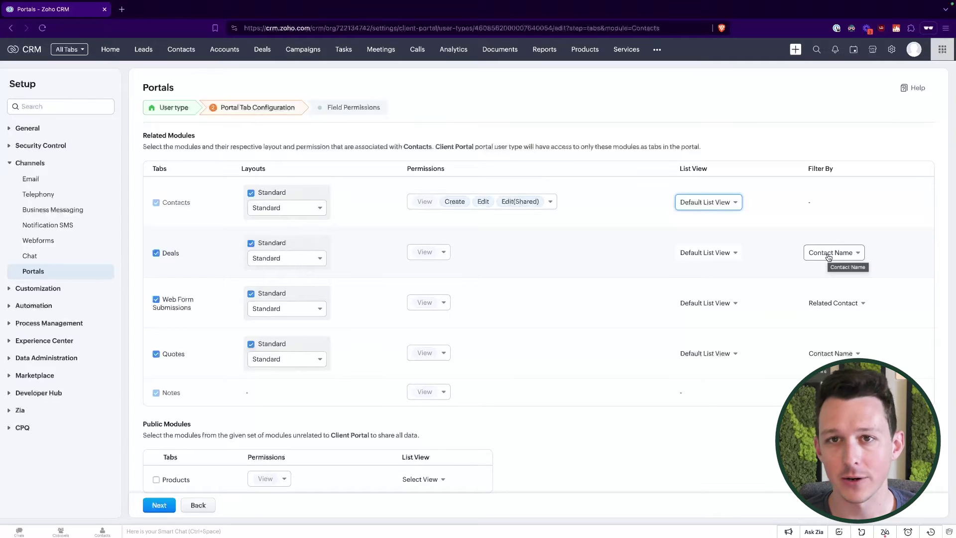
# Remove Web Form Submissions and give Deals Create, Edit and Edit(Shared) permissions
pyautogui.click(156, 300)
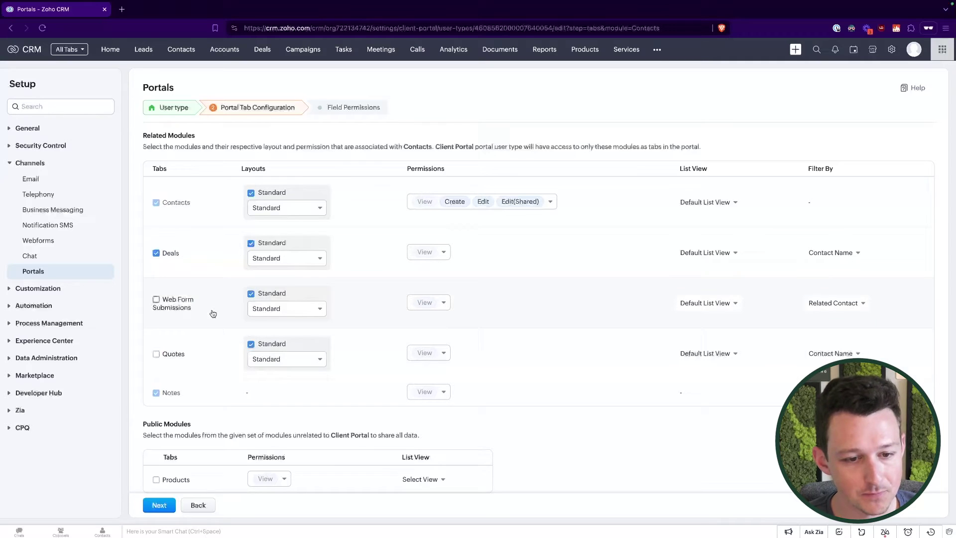
pyautogui.click(443, 252)
pyautogui.click(441, 278)
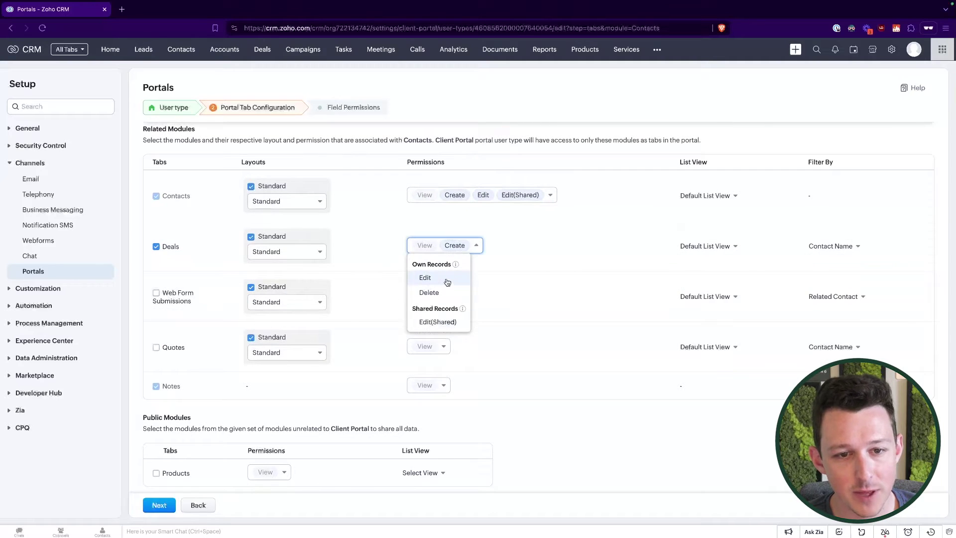
pyautogui.click(441, 277)
pyautogui.click(442, 307)
pyautogui.click(532, 140)
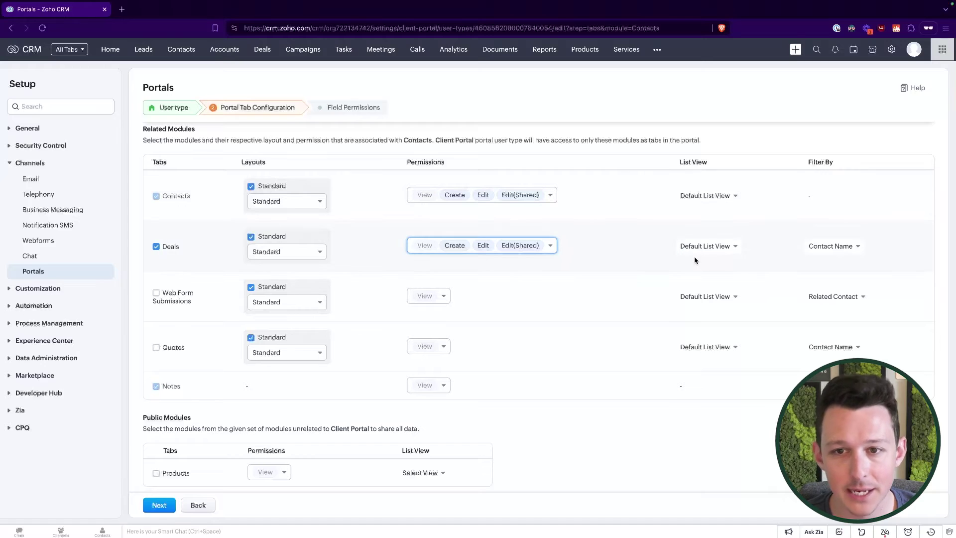
# Check that the Deals tab is filtered by Contact Name
pyautogui.moveTo(695, 260); pyautogui.dragTo(834, 247)
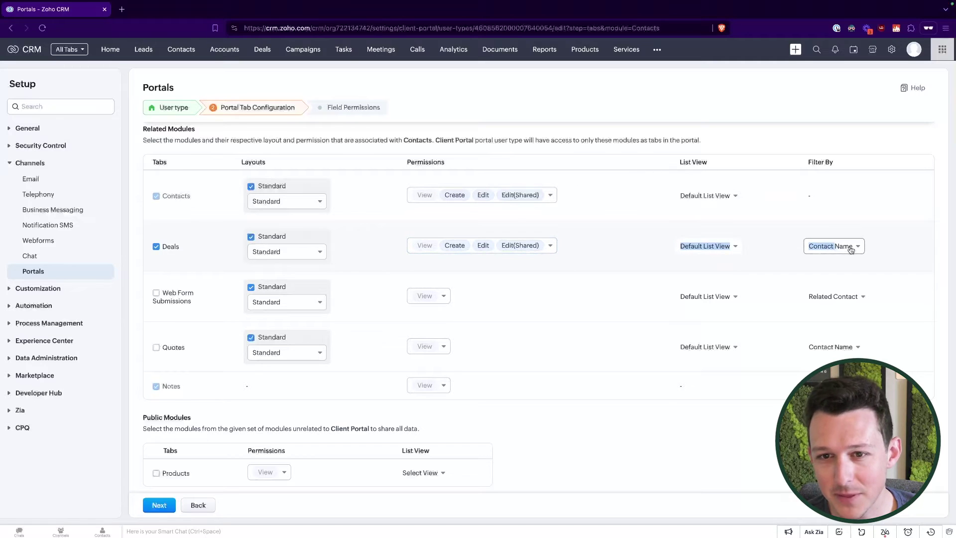
pyautogui.click(776, 237)
pyautogui.click(841, 245)
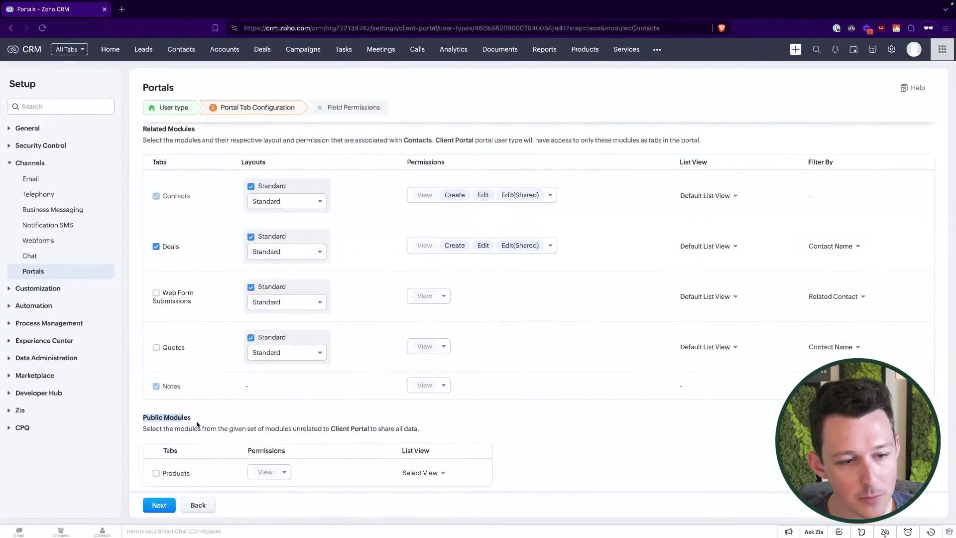
# Add Products as a public portal tab using the Default List View
pyautogui.moveTo(197, 424); pyautogui.dragTo(280, 428)
pyautogui.click(224, 429)
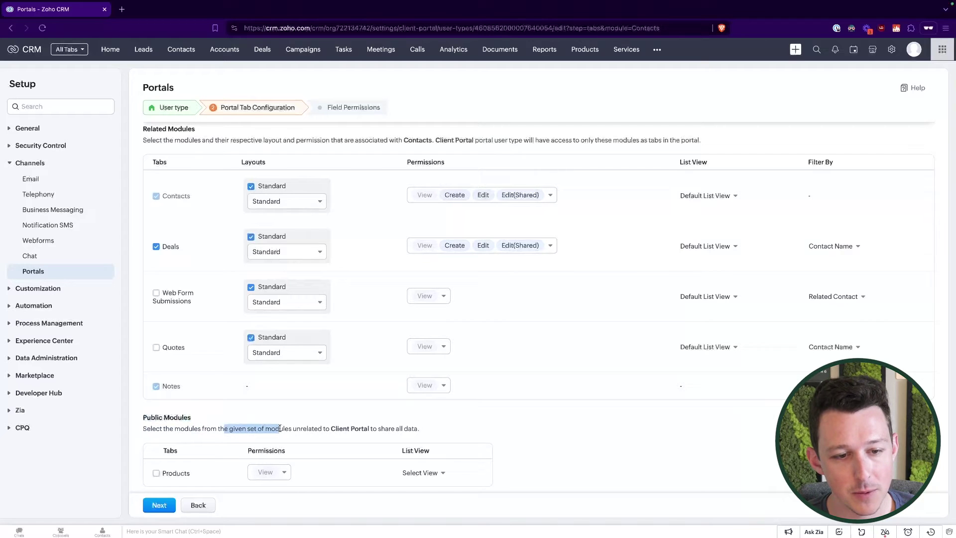
pyautogui.click(280, 429)
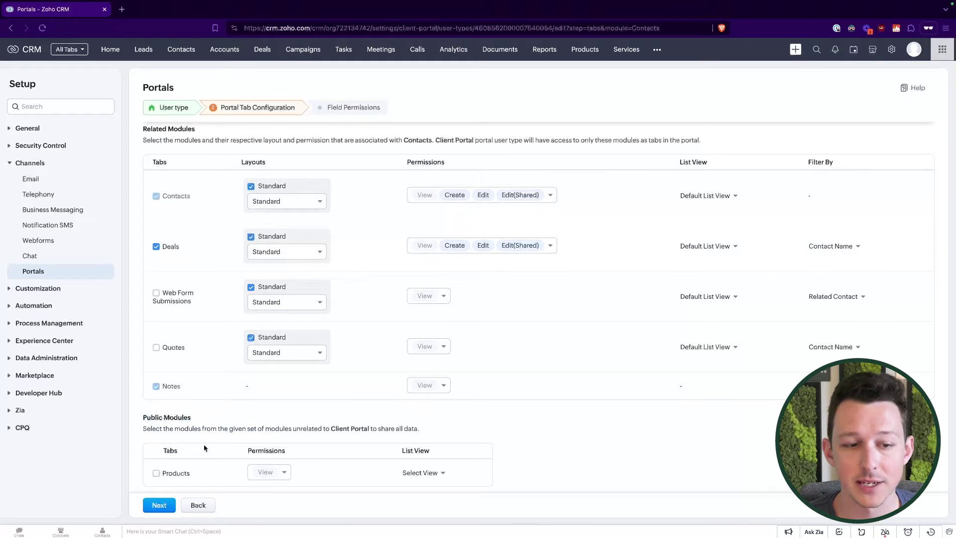
pyautogui.click(156, 474)
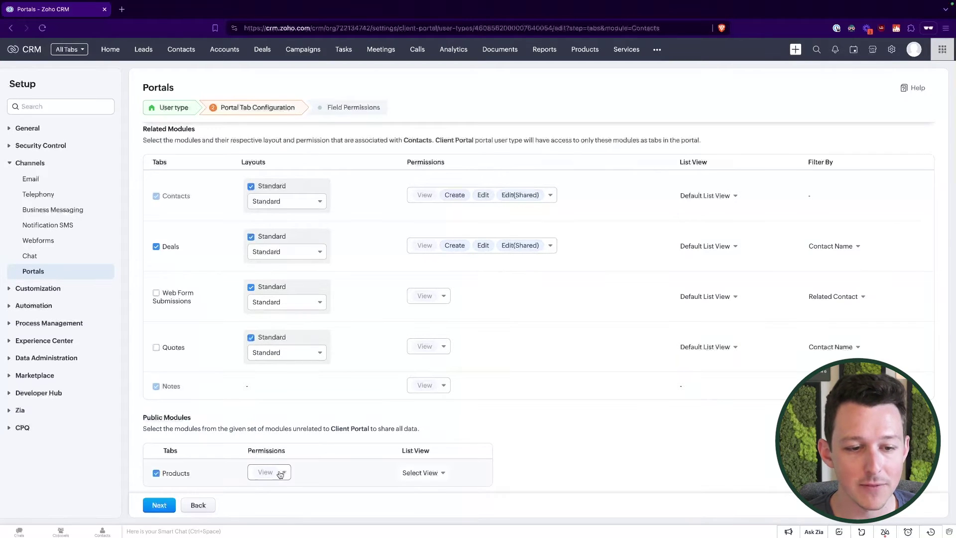
pyautogui.click(439, 473)
pyautogui.click(433, 491)
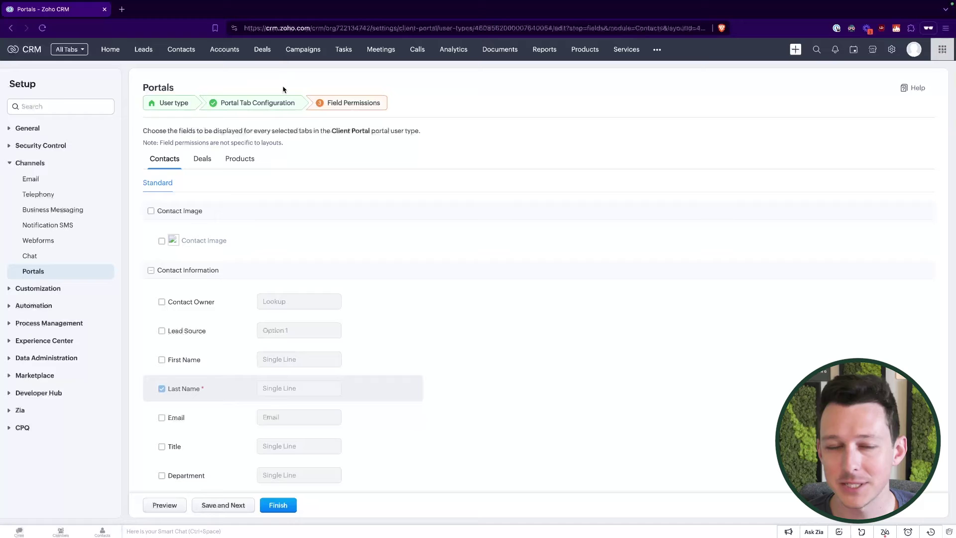
# Show Contact Image, First Name, Email, Title, Department, Phone and Home Phone in the portal
pyautogui.scroll(-1, 236, 223)
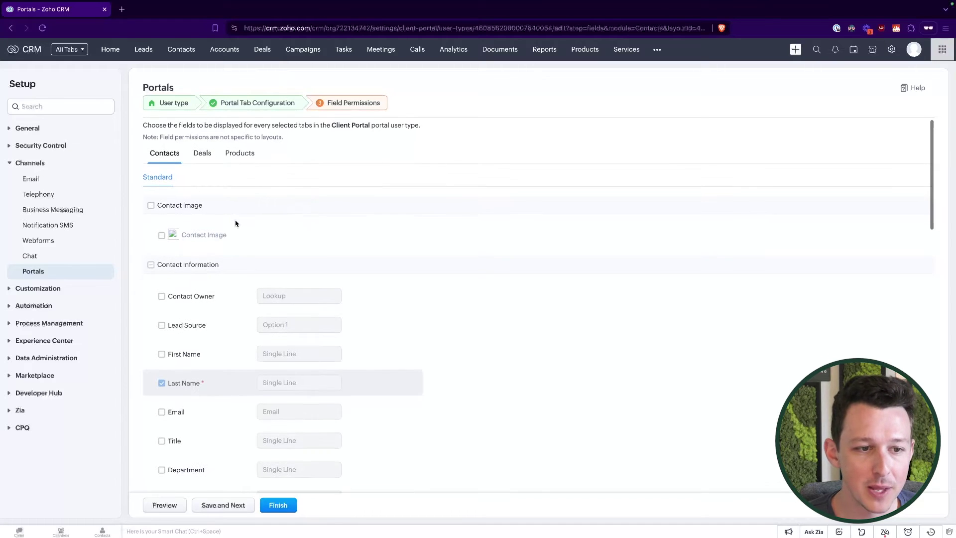
pyautogui.scroll(1, 236, 223)
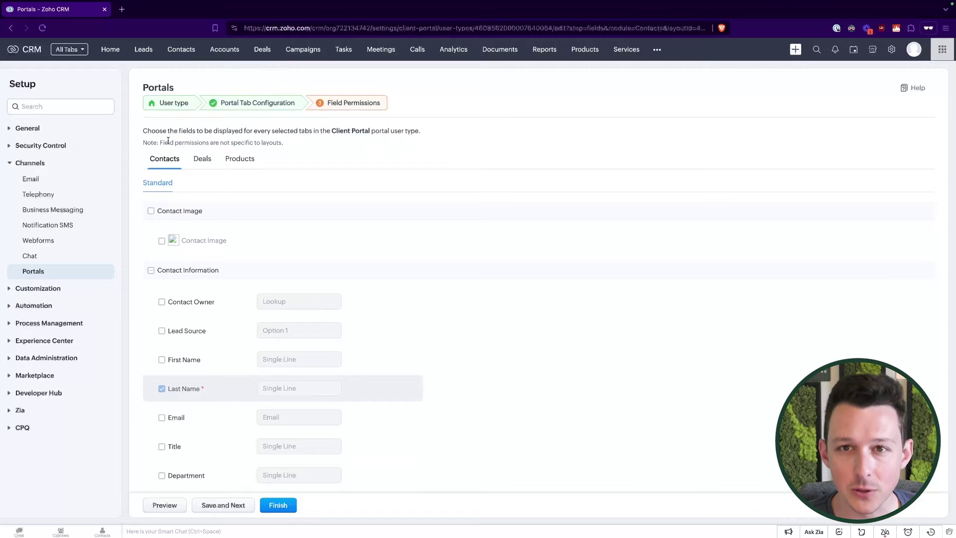
pyautogui.scroll(-1, 174, 139)
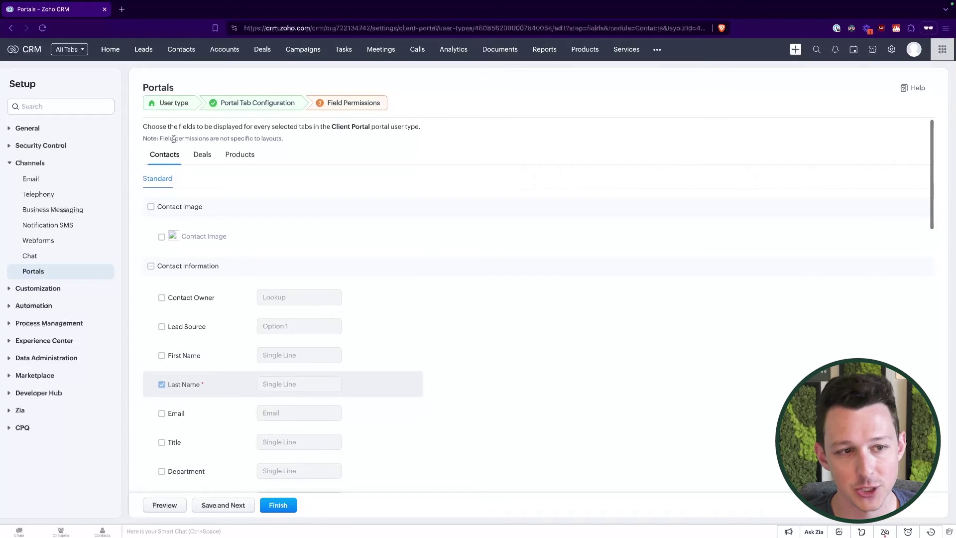
pyautogui.click(151, 206)
pyautogui.scroll(-2, 152, 210)
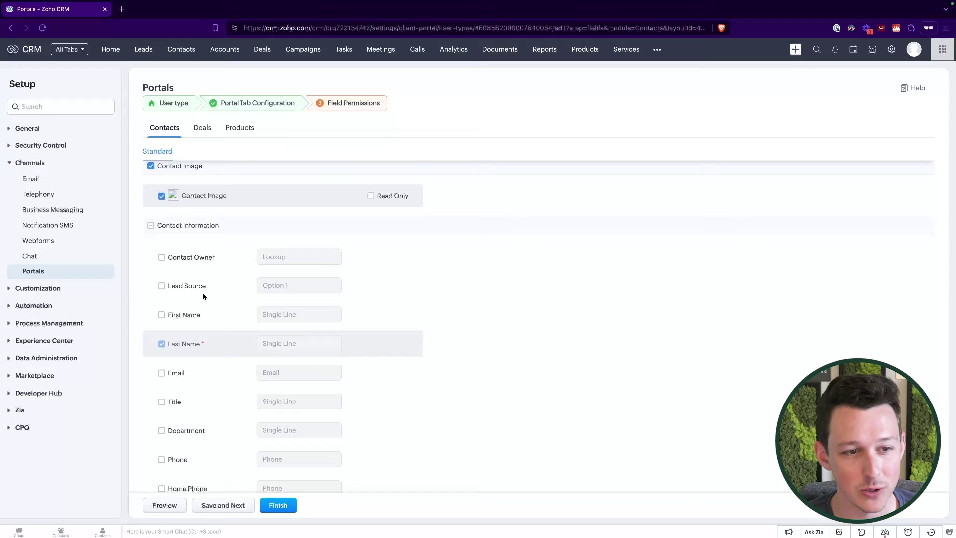
pyautogui.click(192, 317)
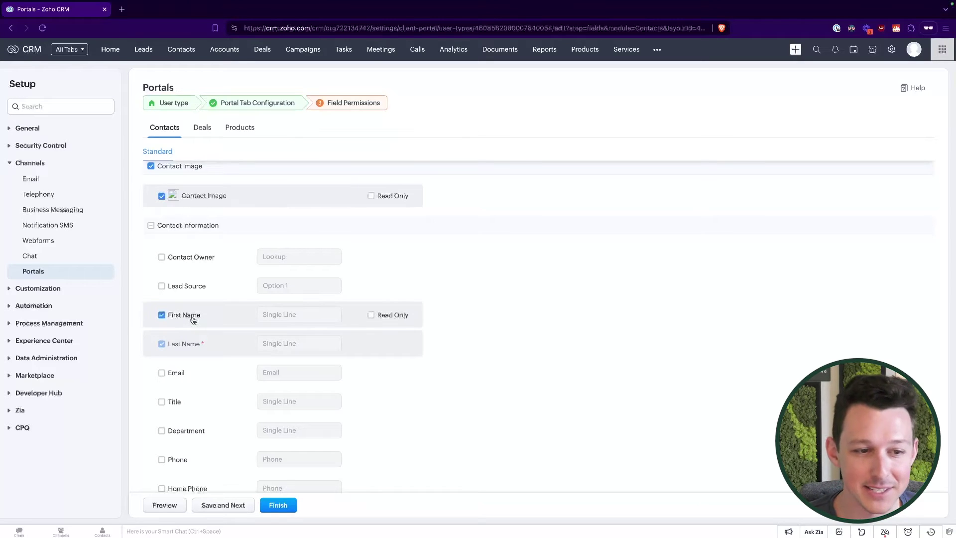
pyautogui.scroll(-2, 193, 319)
pyautogui.click(175, 306)
pyautogui.click(174, 335)
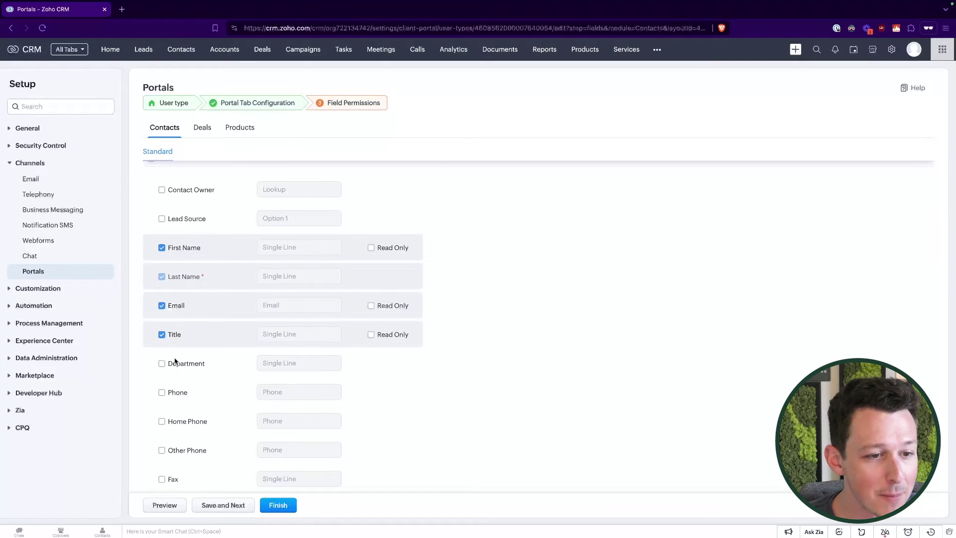
pyautogui.click(175, 363)
pyautogui.click(176, 393)
pyautogui.click(175, 423)
# Also show Other Phone, Fax, Mobile, Assistant, Asst Phone and all Address Information fields
pyautogui.scroll(-2, 180, 398)
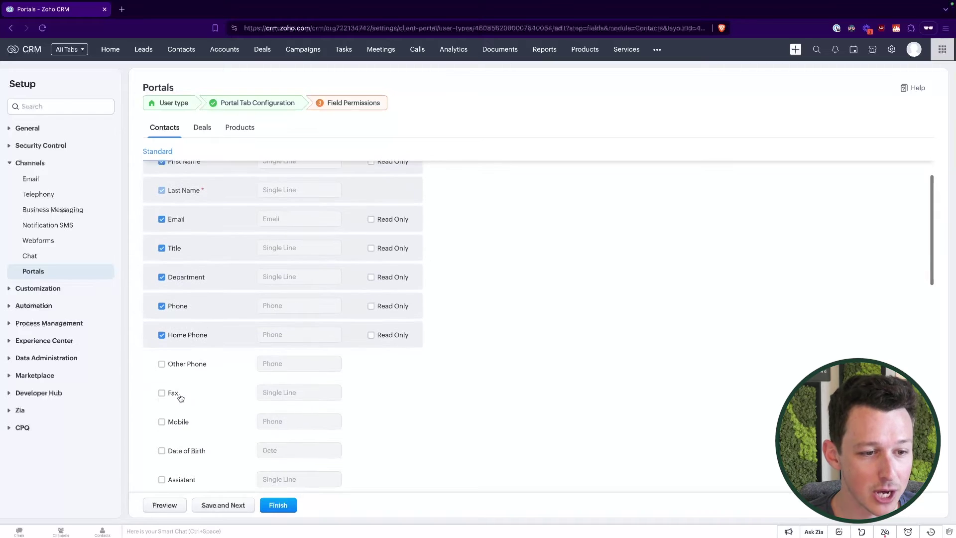
pyautogui.click(183, 374)
pyautogui.click(177, 394)
pyautogui.click(176, 422)
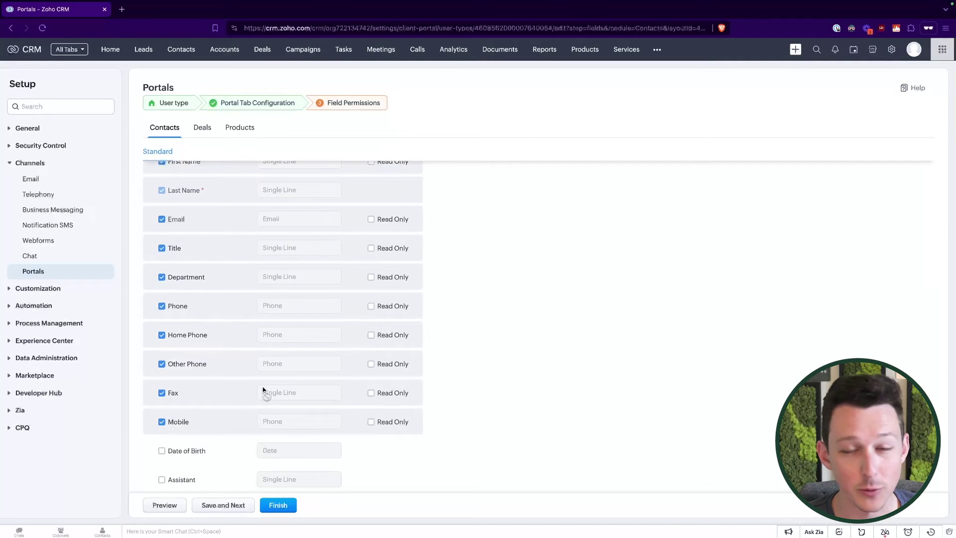
pyautogui.scroll(-4, 264, 390)
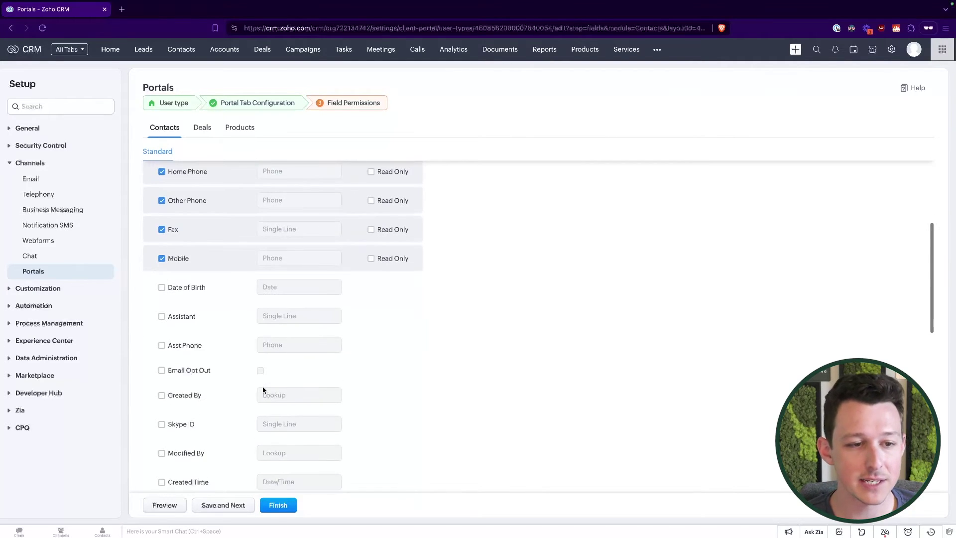
pyautogui.click(177, 317)
pyautogui.click(183, 348)
pyautogui.scroll(2, 197, 240)
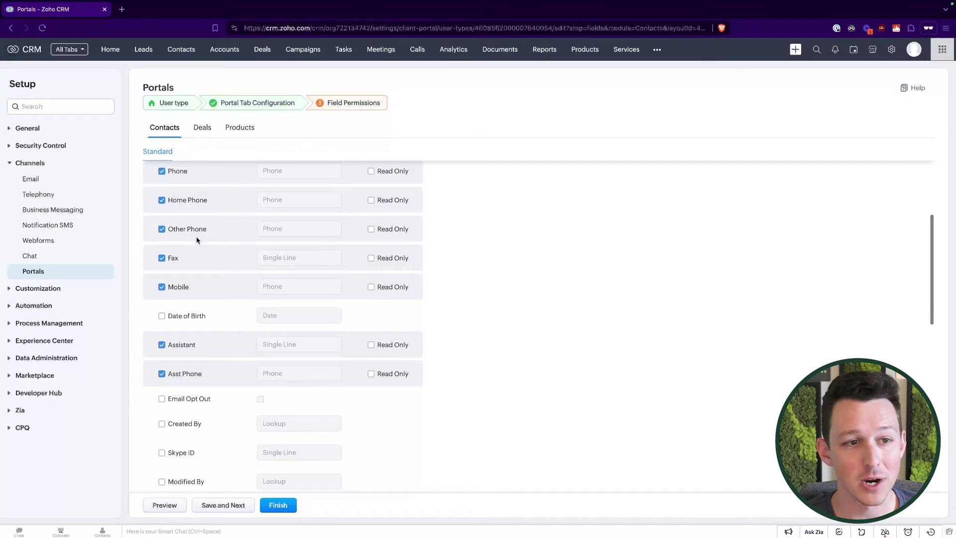
pyautogui.scroll(5, 197, 240)
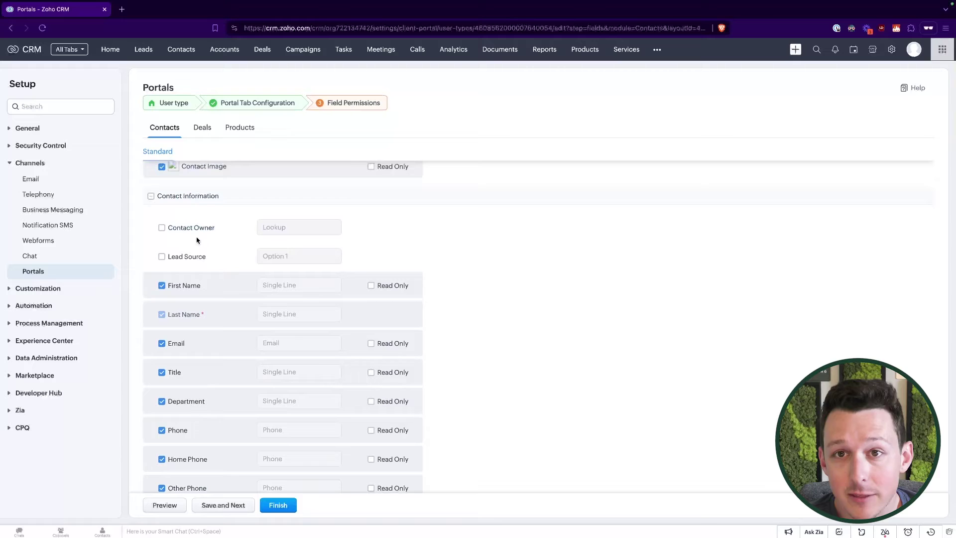
pyautogui.scroll(-3, 306, 247)
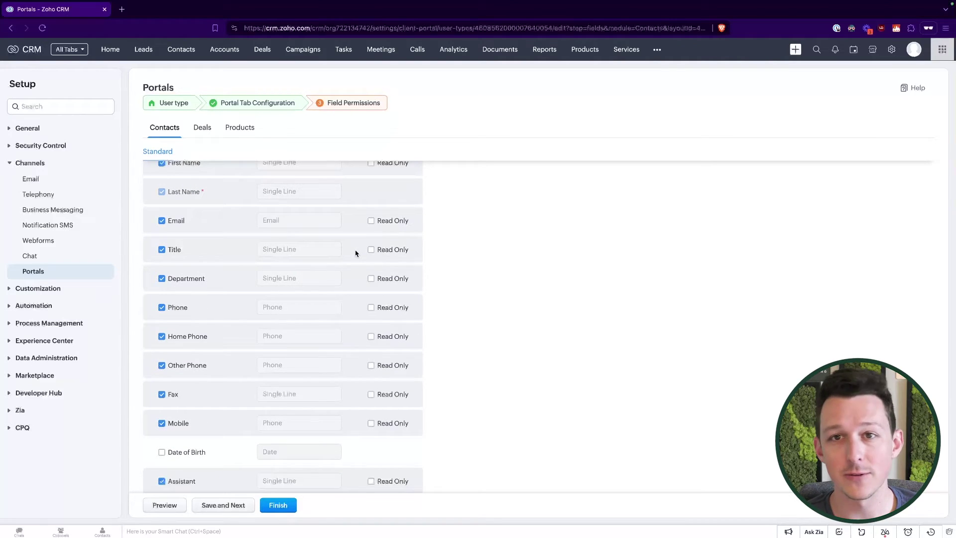
pyautogui.scroll(1, 357, 246)
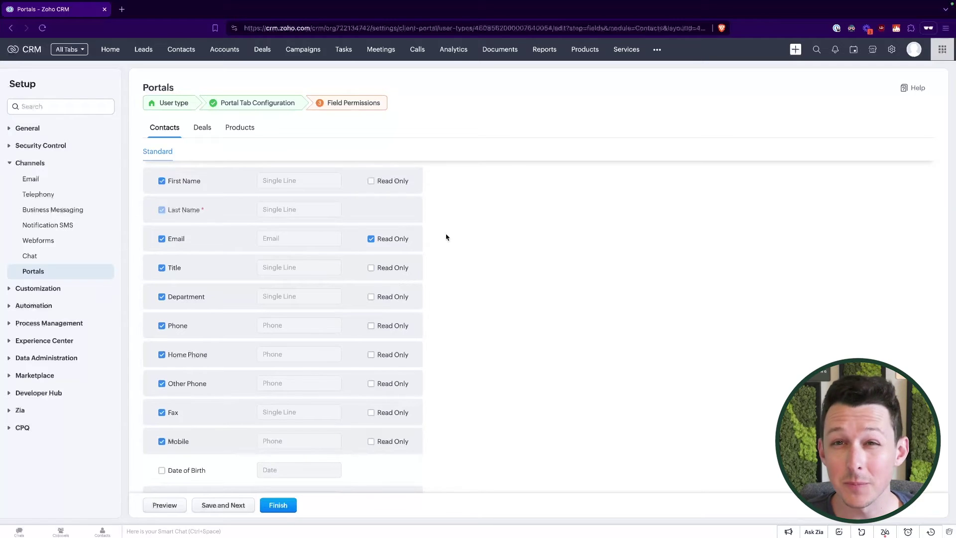
pyautogui.scroll(-8, 352, 365)
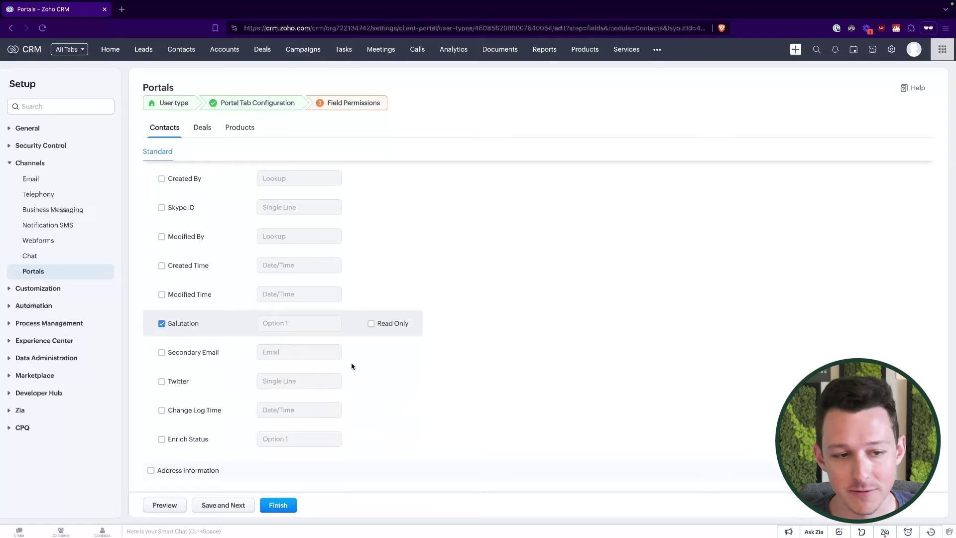
pyautogui.scroll(-5, 351, 366)
pyautogui.scroll(1, 150, 239)
pyautogui.click(150, 237)
pyautogui.scroll(-2, 150, 237)
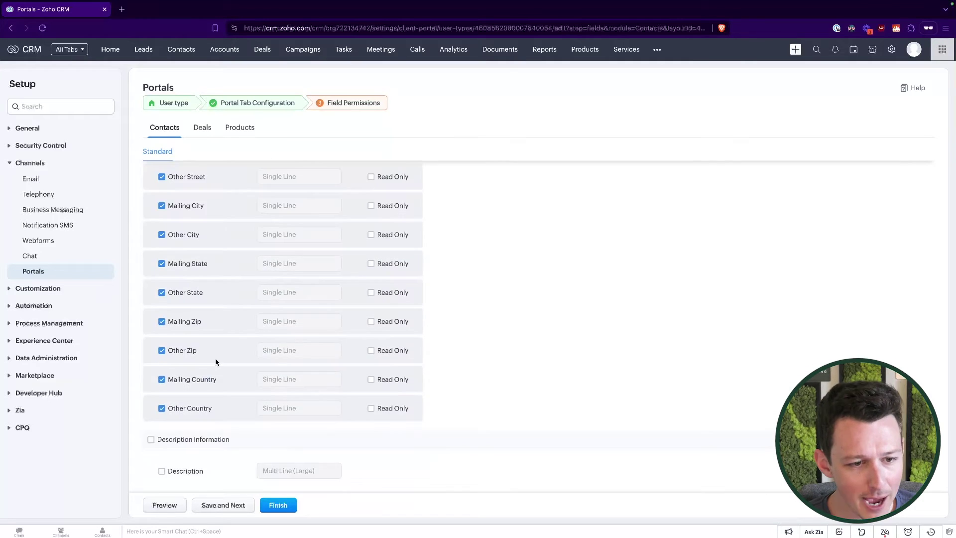
pyautogui.scroll(3, 156, 369)
pyautogui.scroll(6, 239, 324)
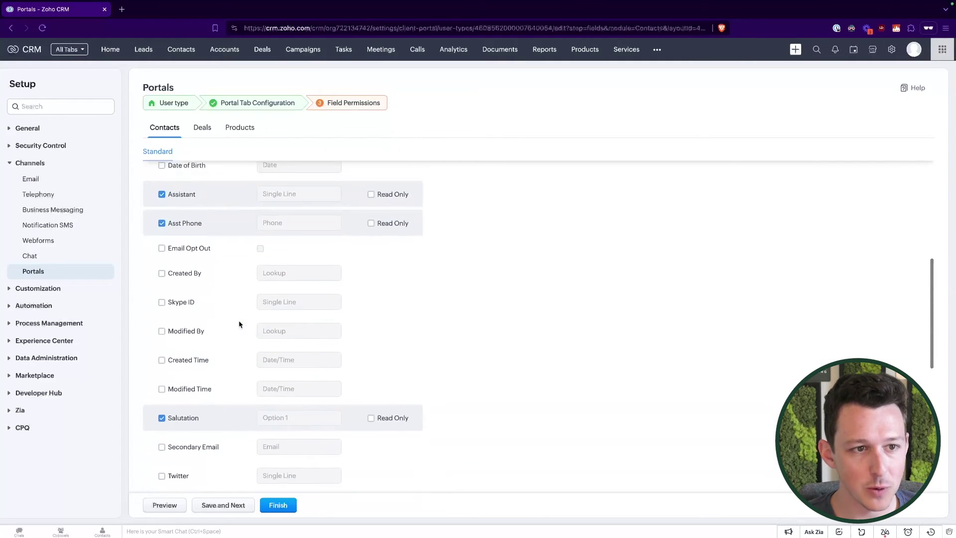
pyautogui.scroll(1, 239, 324)
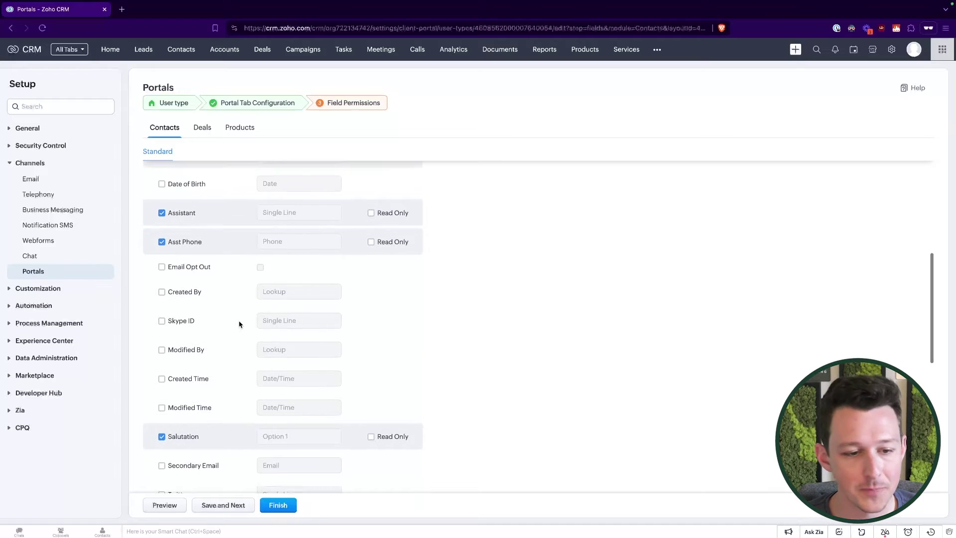
# Save the contact fields, then show deal Amount and Type, making Type read-only
pyautogui.click(231, 506)
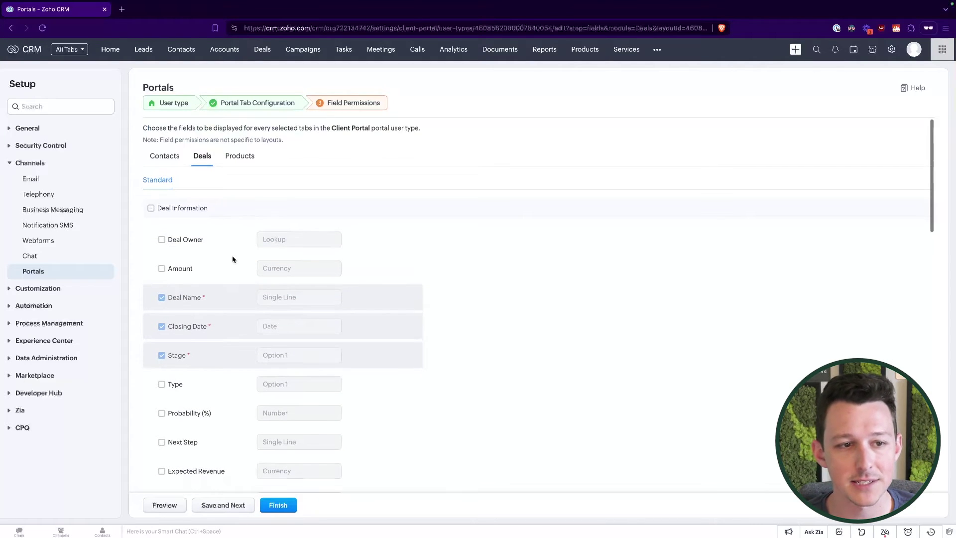
pyautogui.click(163, 269)
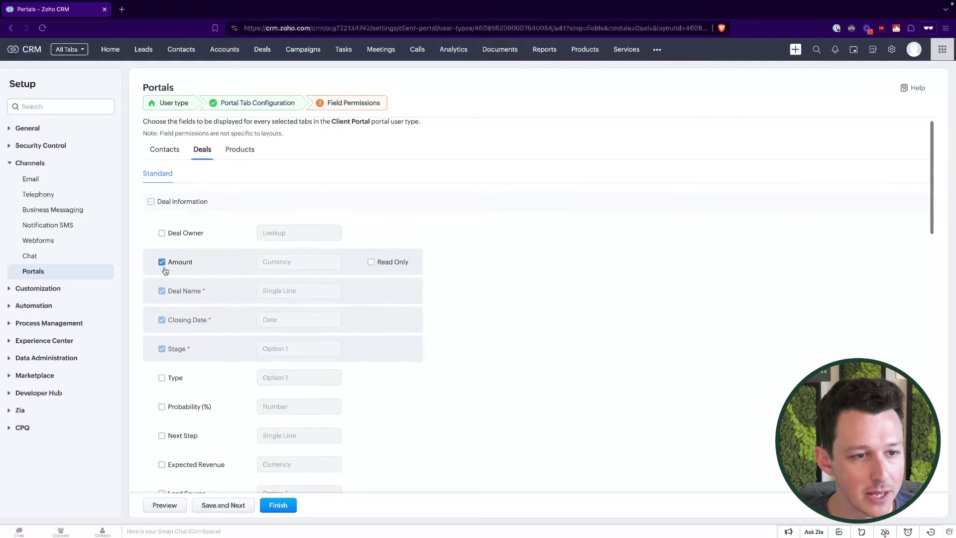
pyautogui.click(162, 374)
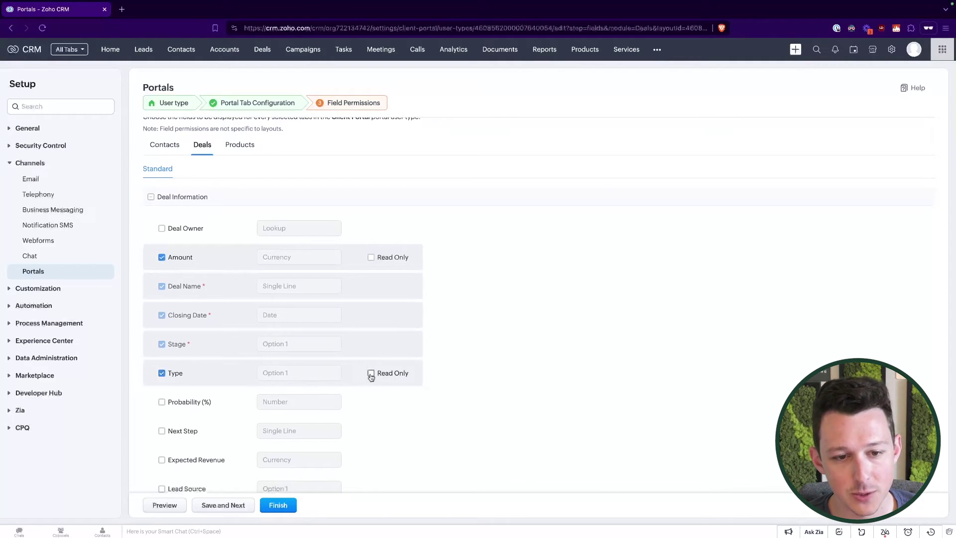
pyautogui.click(371, 257)
pyautogui.scroll(-4, 371, 260)
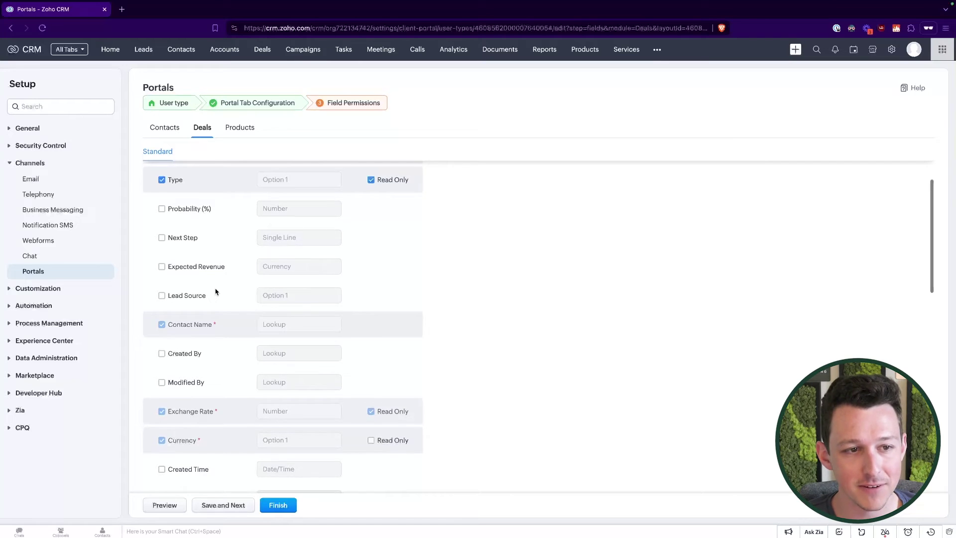
# Include all Discovery Information and Chosen Add-ons fields for deals
pyautogui.scroll(-5, 214, 293)
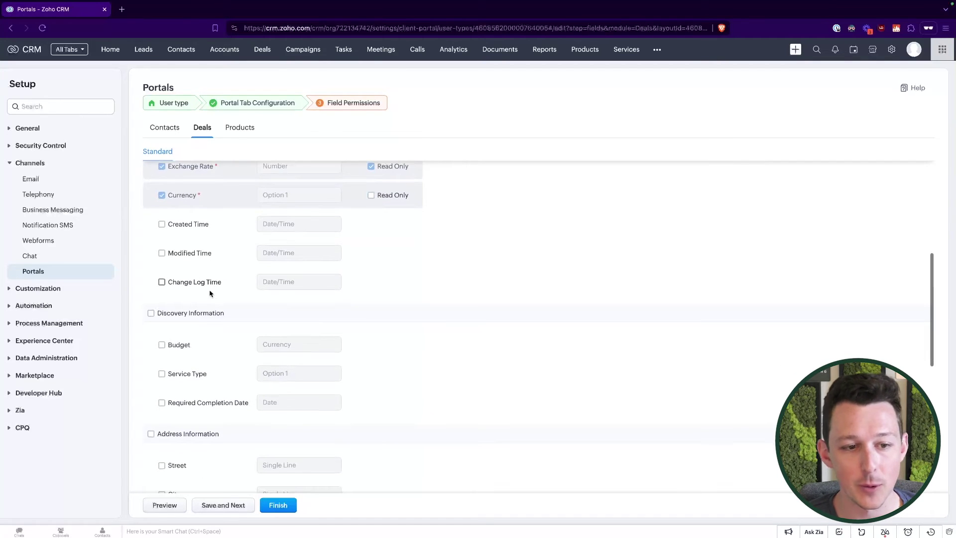
pyautogui.click(151, 313)
pyautogui.scroll(-1, 194, 296)
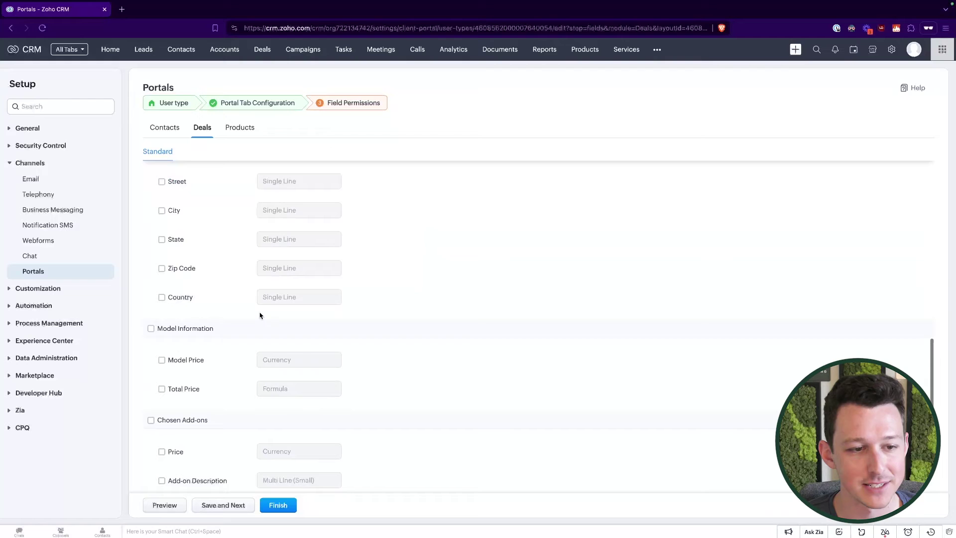
pyautogui.scroll(-3, 260, 316)
pyautogui.scroll(-1, 216, 284)
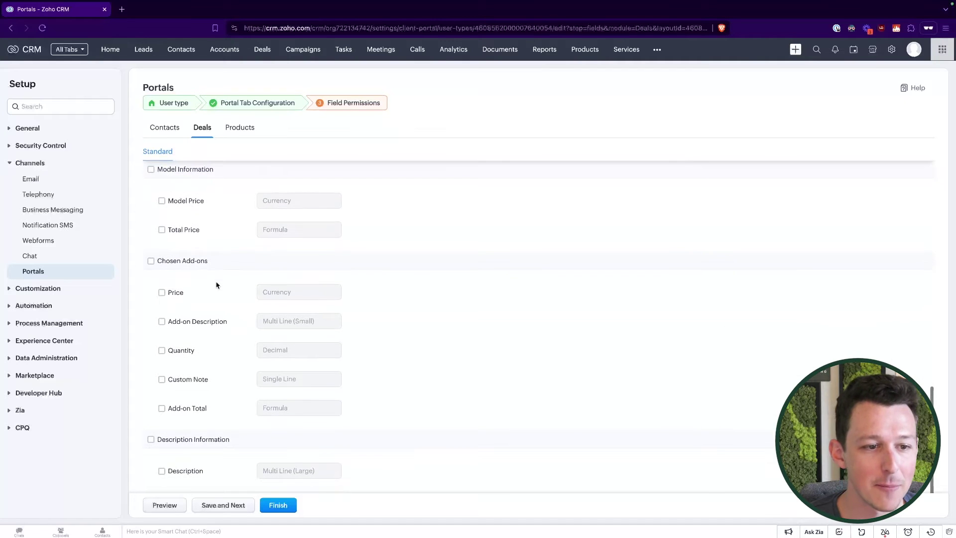
pyautogui.click(151, 261)
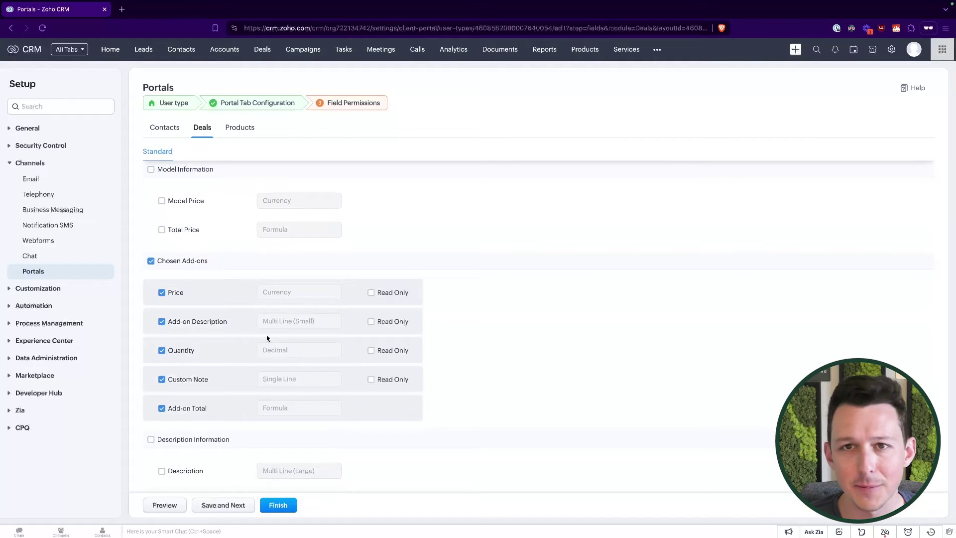
pyautogui.scroll(10, 267, 338)
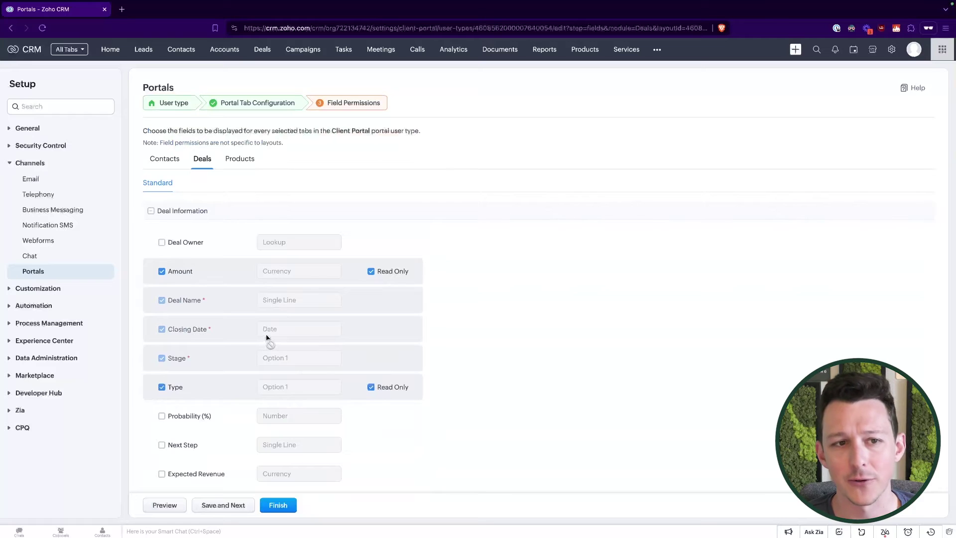
# Save the Deals permissions, enable all Product Information fields, and dismiss the unsaved-changes warning
pyautogui.click(224, 506)
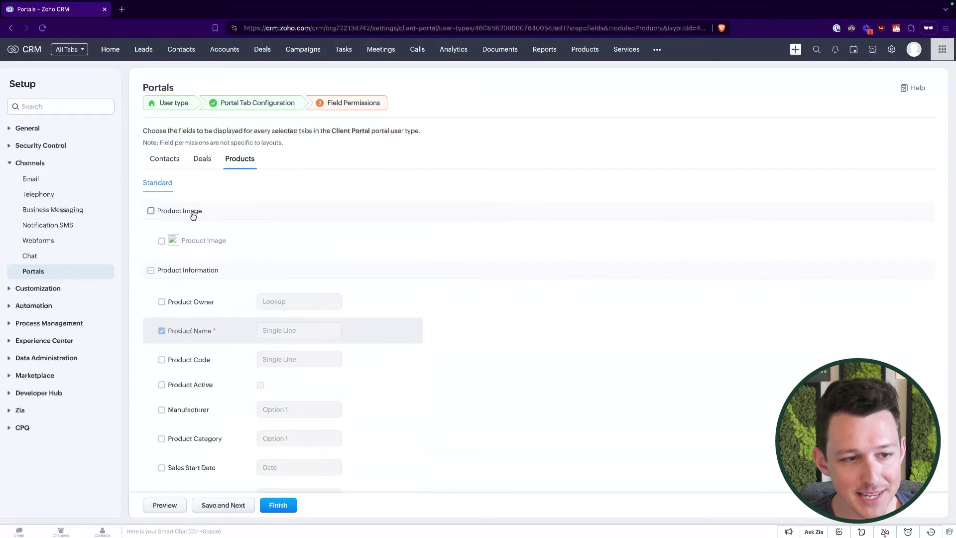
pyautogui.click(151, 270)
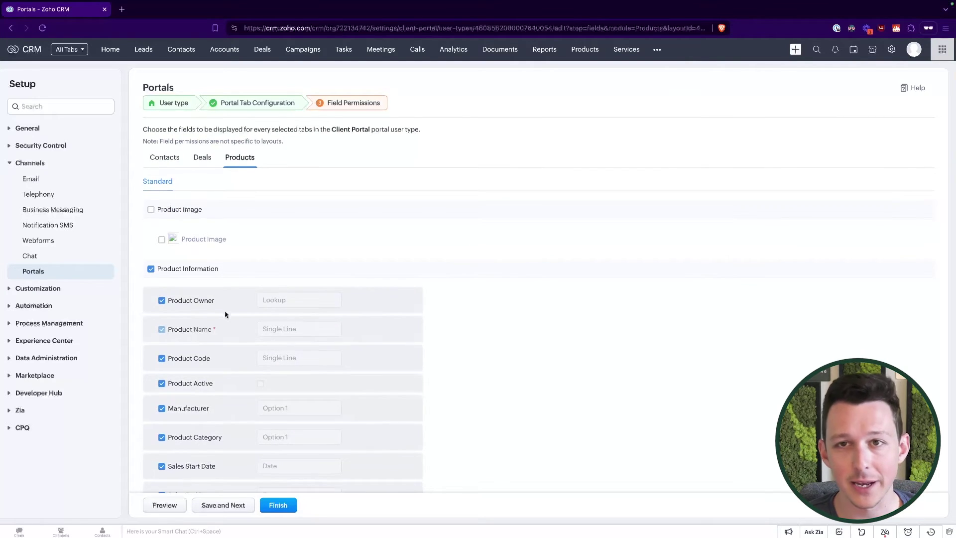
pyautogui.scroll(-1, 225, 314)
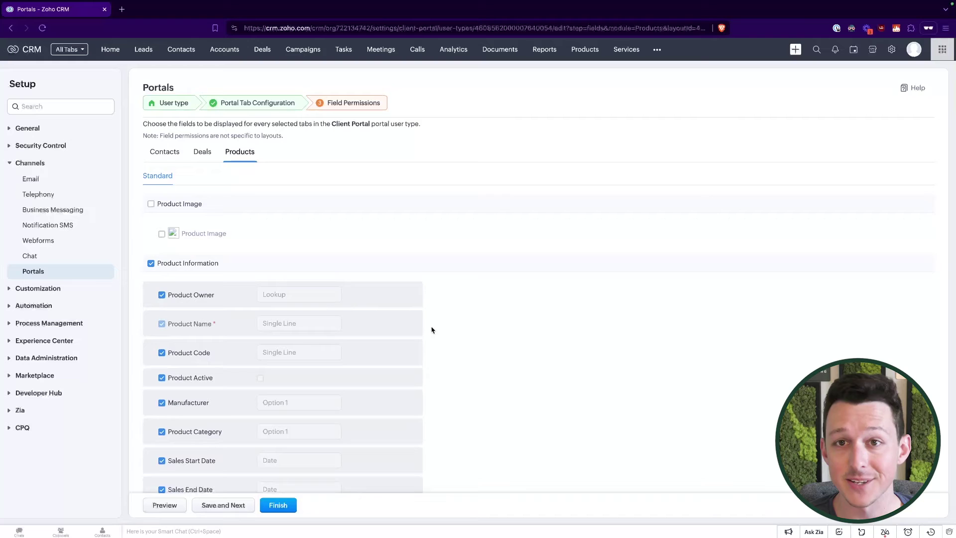
pyautogui.scroll(-8, 432, 330)
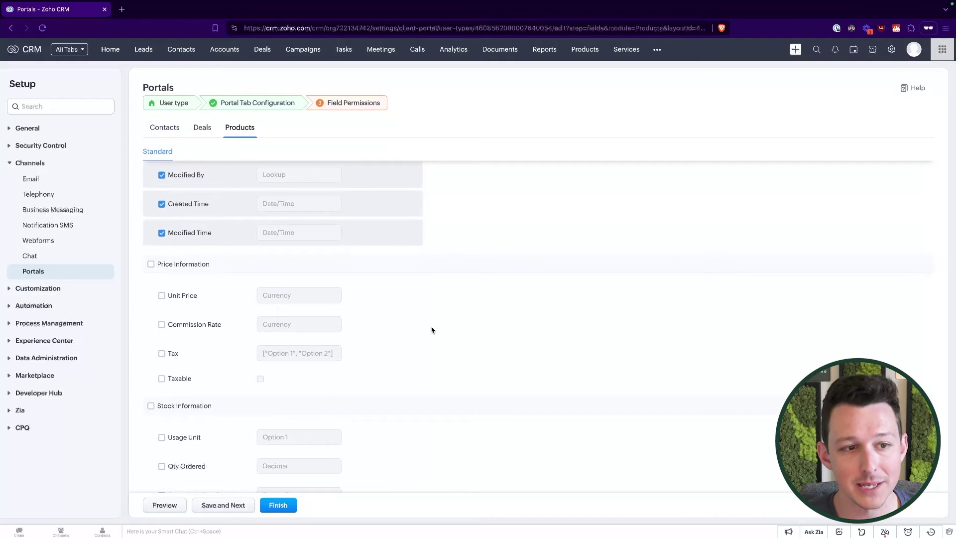
pyautogui.scroll(-5, 386, 304)
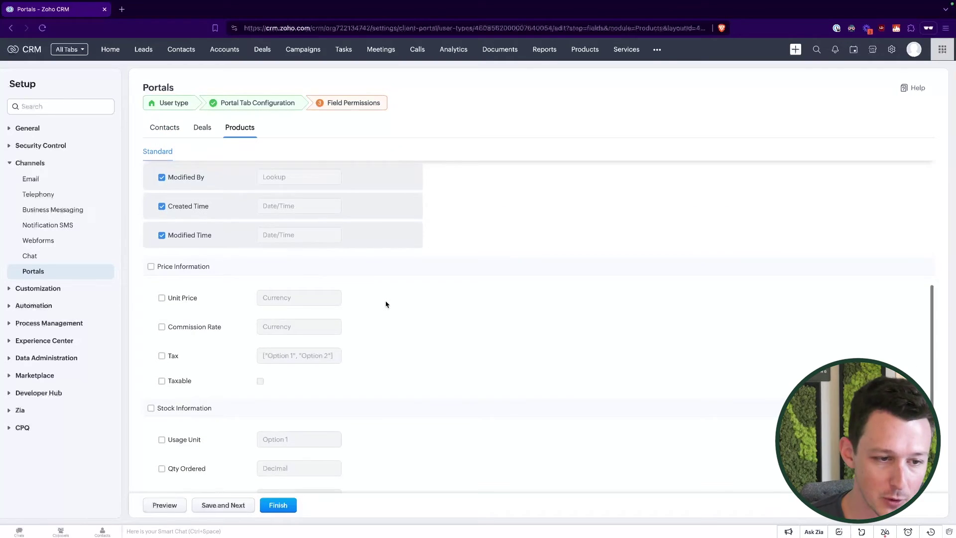
pyautogui.scroll(10, 279, 252)
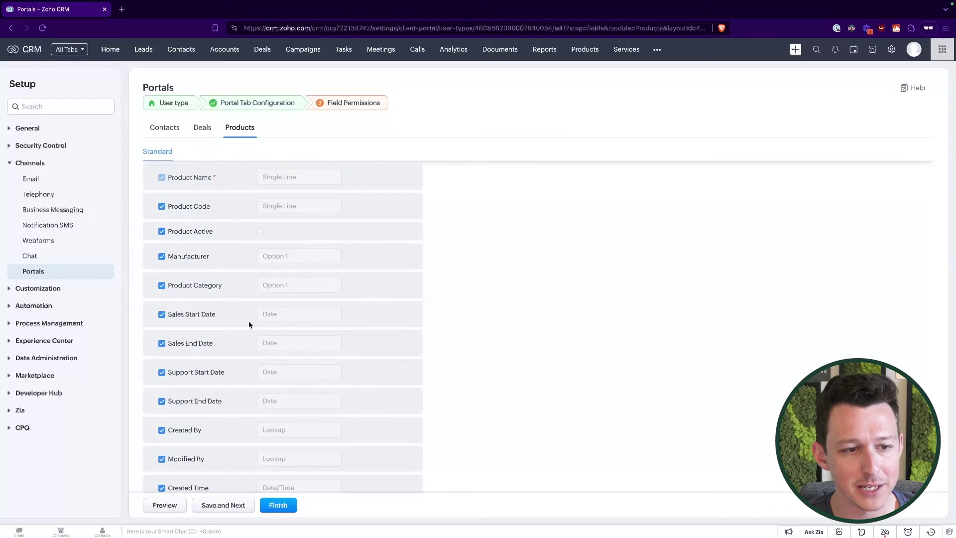
pyautogui.scroll(3, 288, 244)
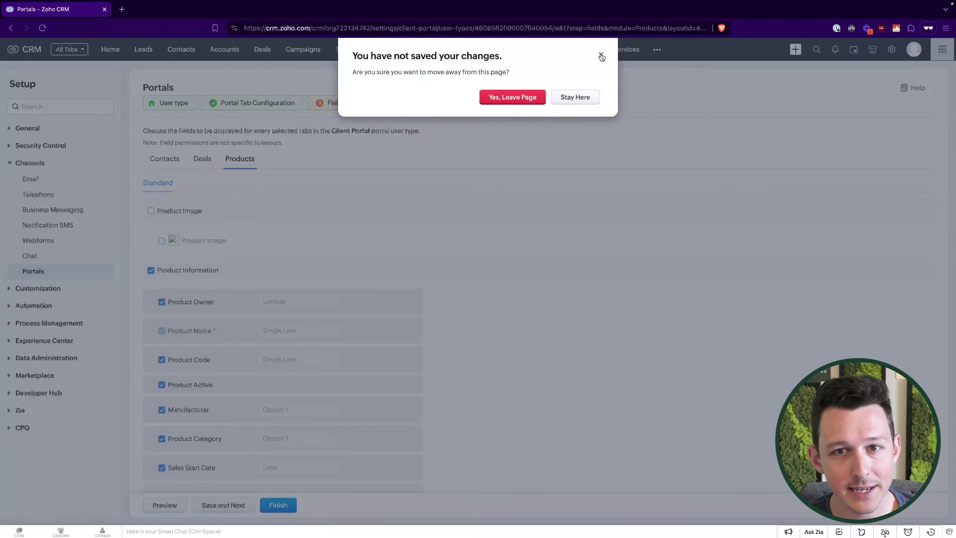
pyautogui.click(601, 48)
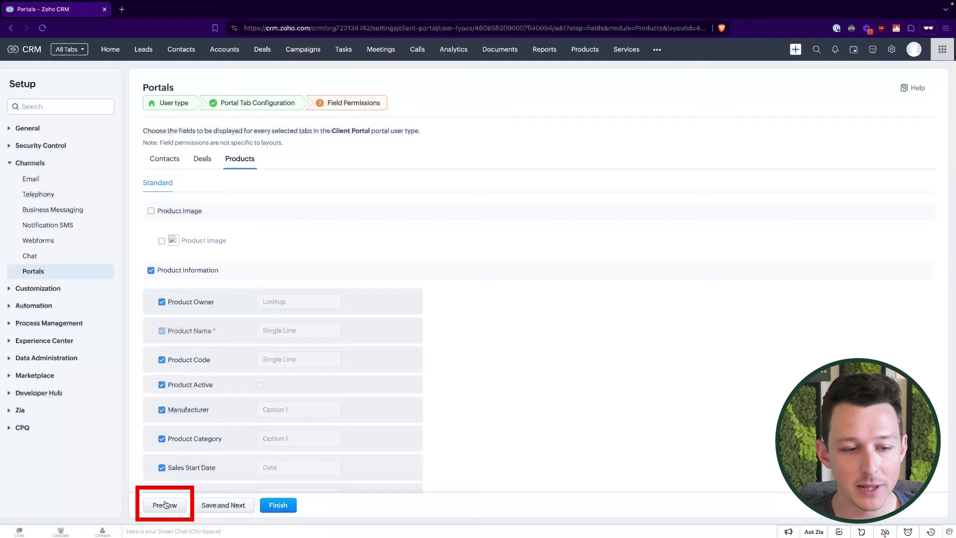
pyautogui.click(165, 505)
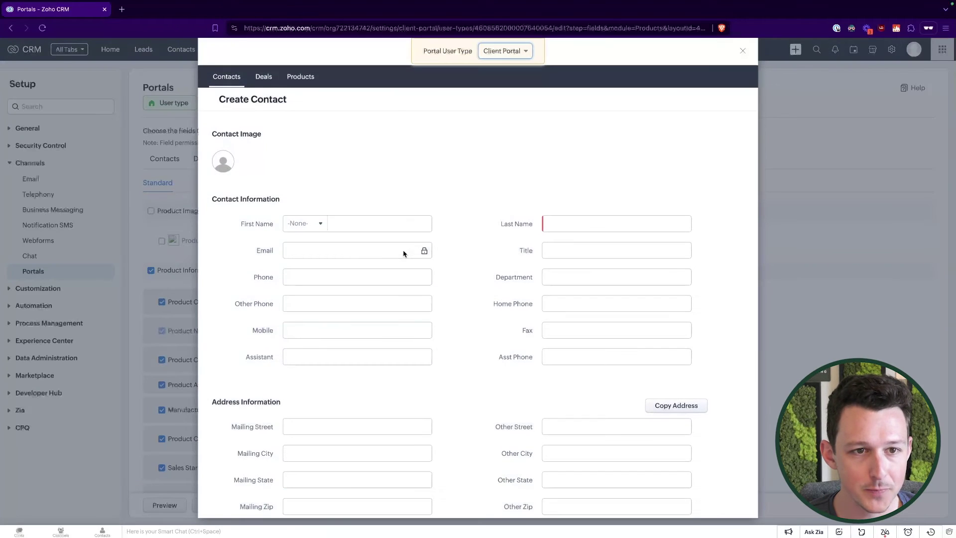
pyautogui.scroll(-1, 462, 244)
pyautogui.rightClick(462, 244)
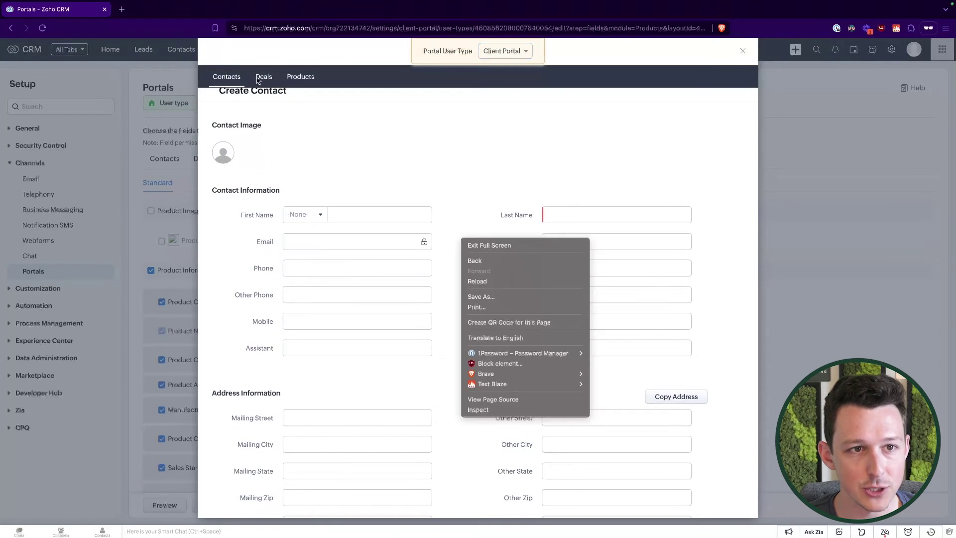
pyautogui.click(302, 129)
pyautogui.scroll(1, 302, 129)
pyautogui.click(264, 76)
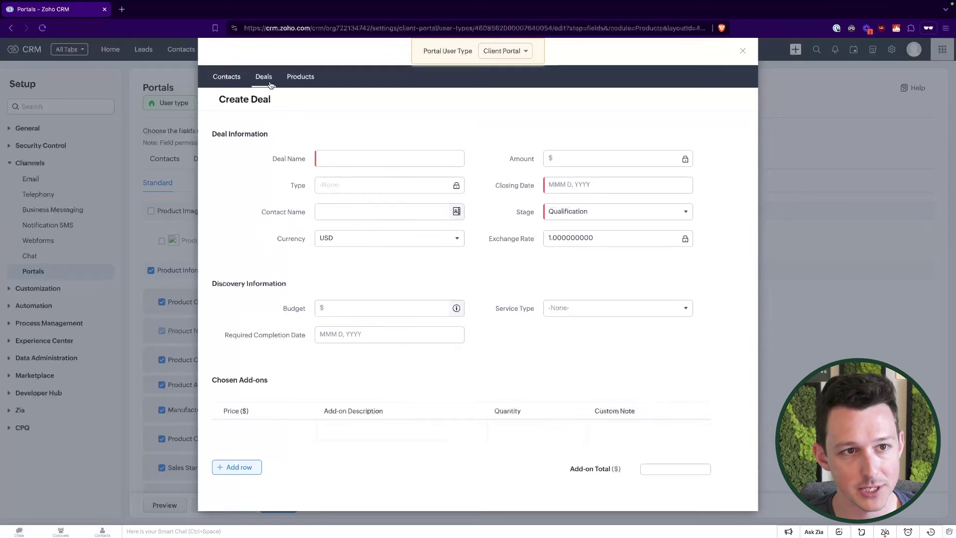
pyautogui.click(301, 77)
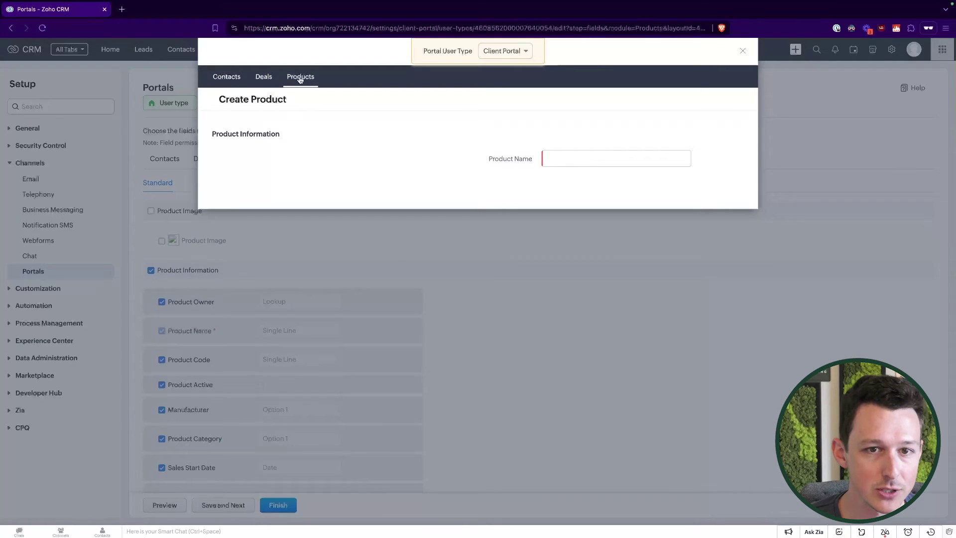
pyautogui.click(259, 77)
pyautogui.click(229, 77)
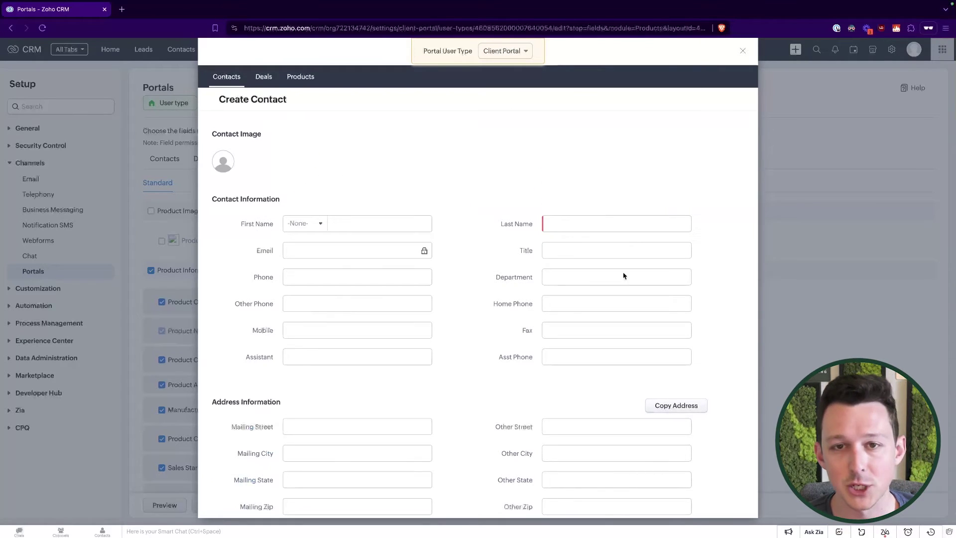
pyautogui.click(743, 51)
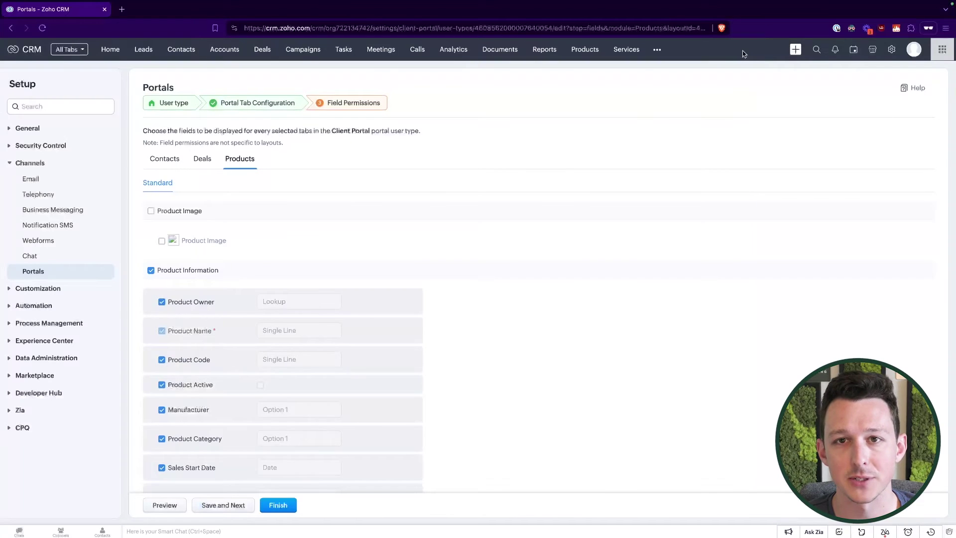
# Save the field permissions with Finish and open the options menu beside Portal Preview
pyautogui.click(291, 506)
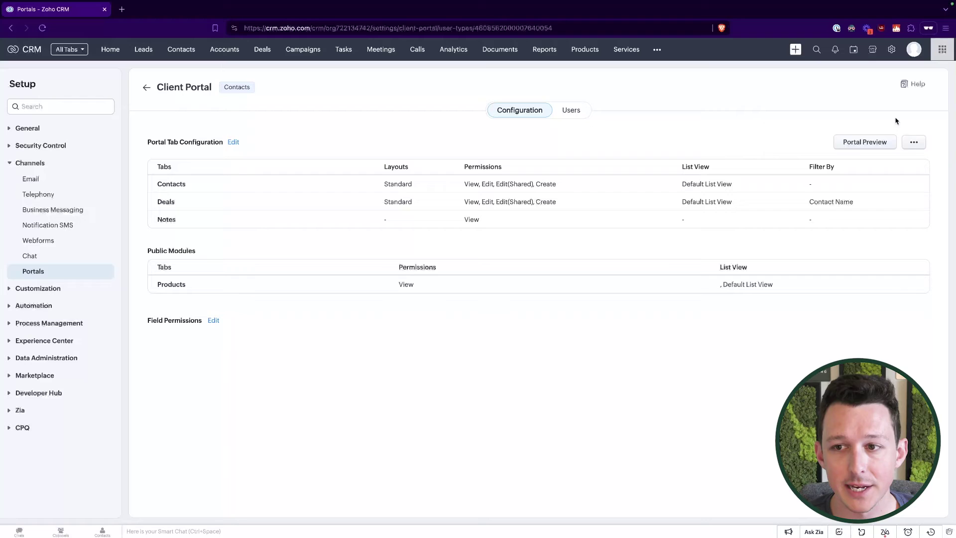
pyautogui.click(915, 143)
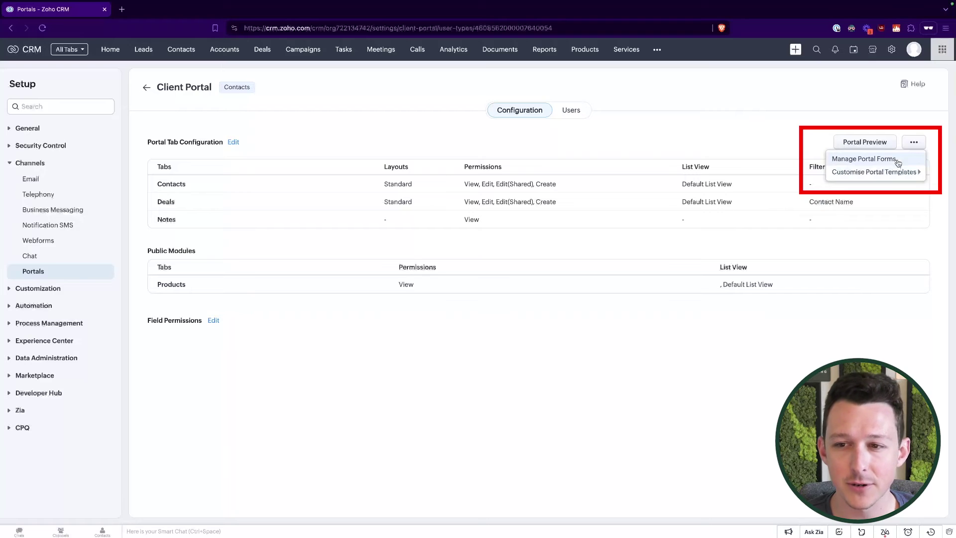
# Create a Contacts portal form named 'Example Portal Form', then close the portal forms list
pyautogui.click(864, 159)
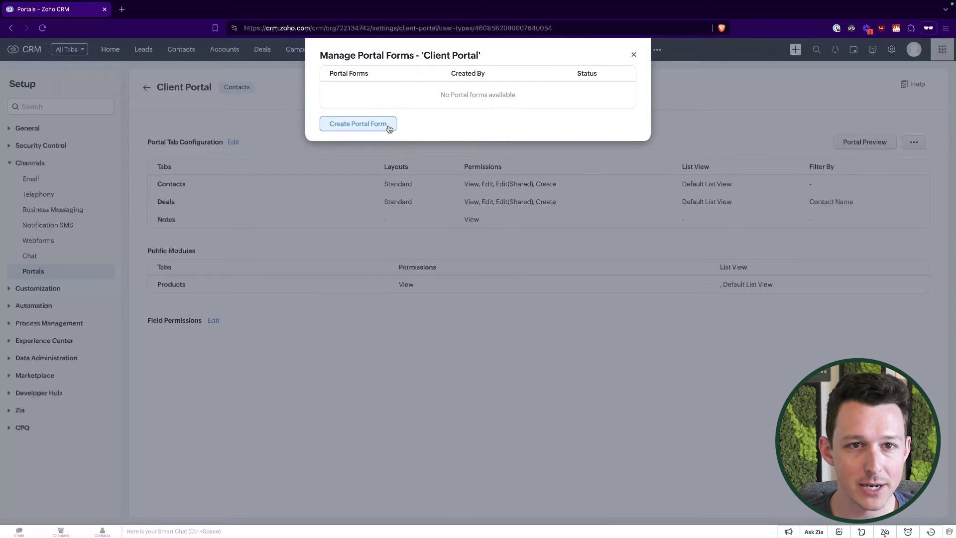
pyautogui.click(367, 131)
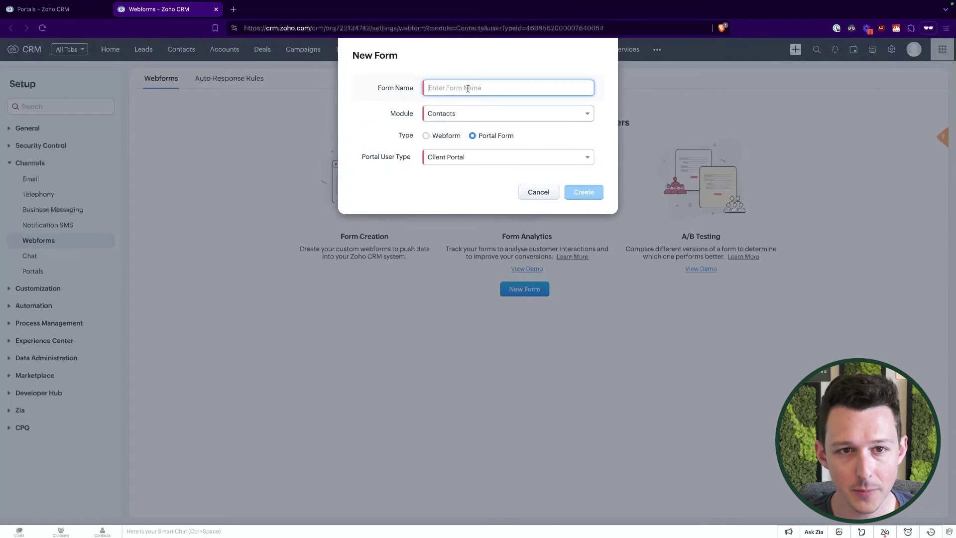
pyautogui.write('Example Portal Form')
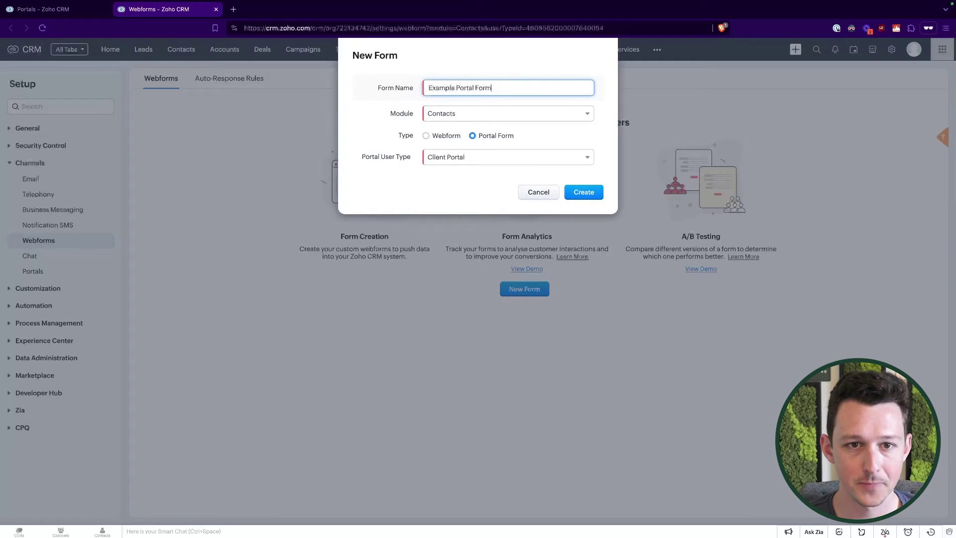
pyautogui.click(582, 193)
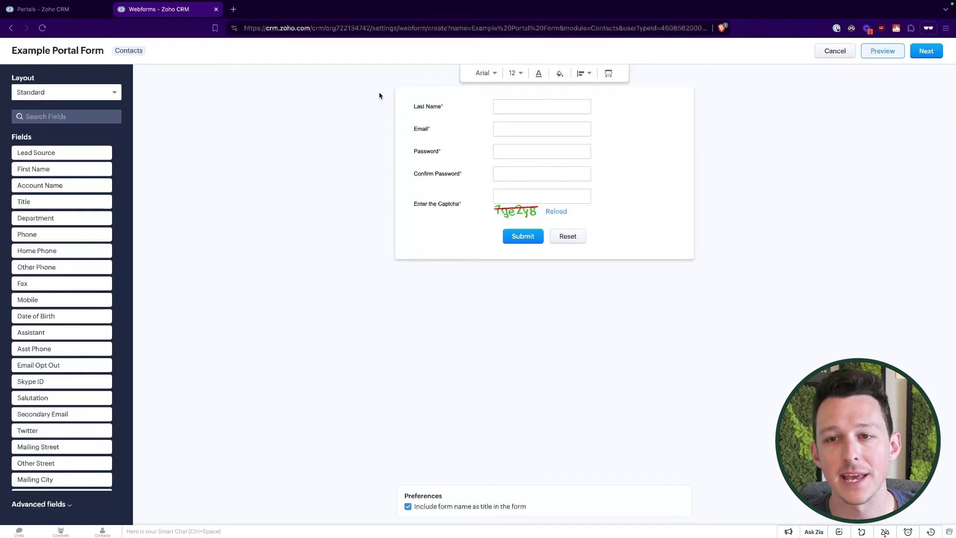
pyautogui.click(91, 14)
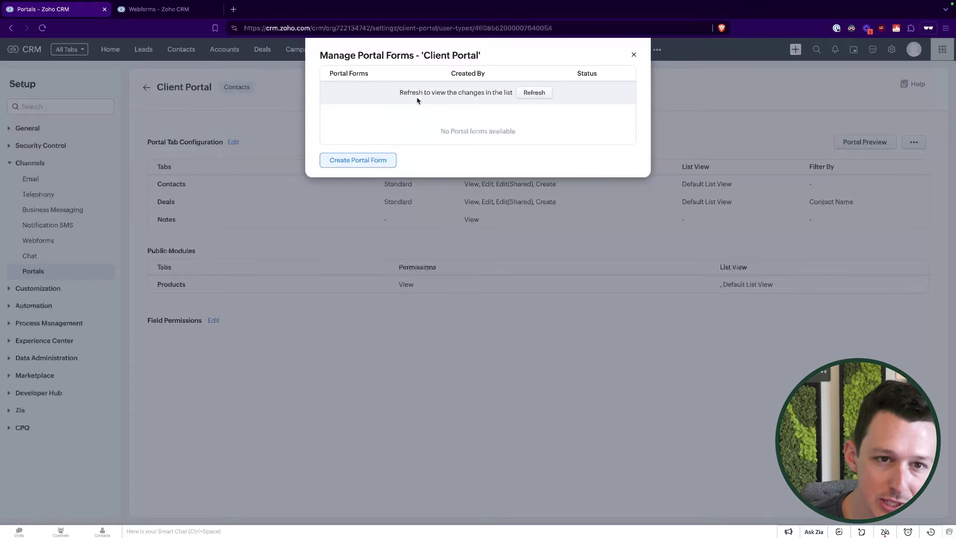
pyautogui.click(632, 55)
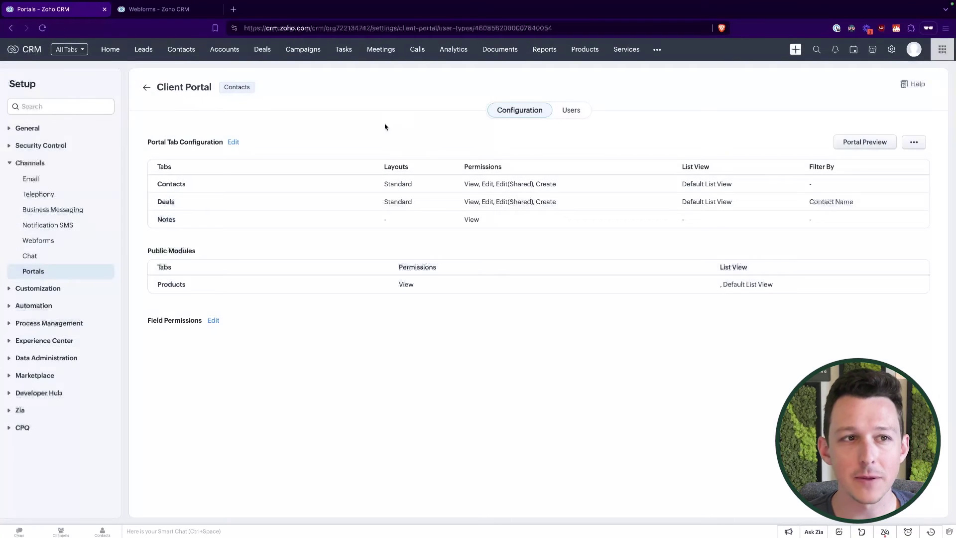
# View the Accept Invitation email template body and cancel without saving changes
pyautogui.click(914, 143)
pyautogui.moveTo(902, 173)
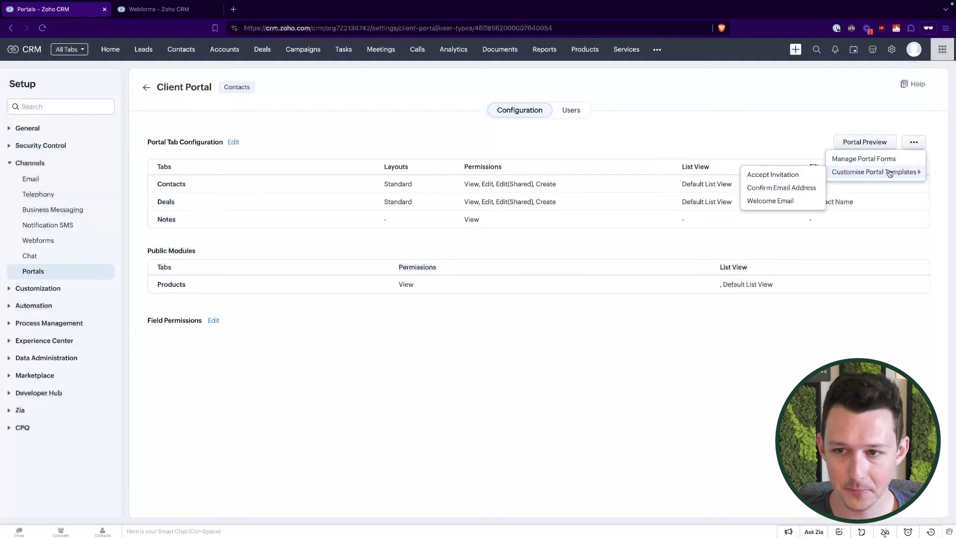
pyautogui.click(796, 175)
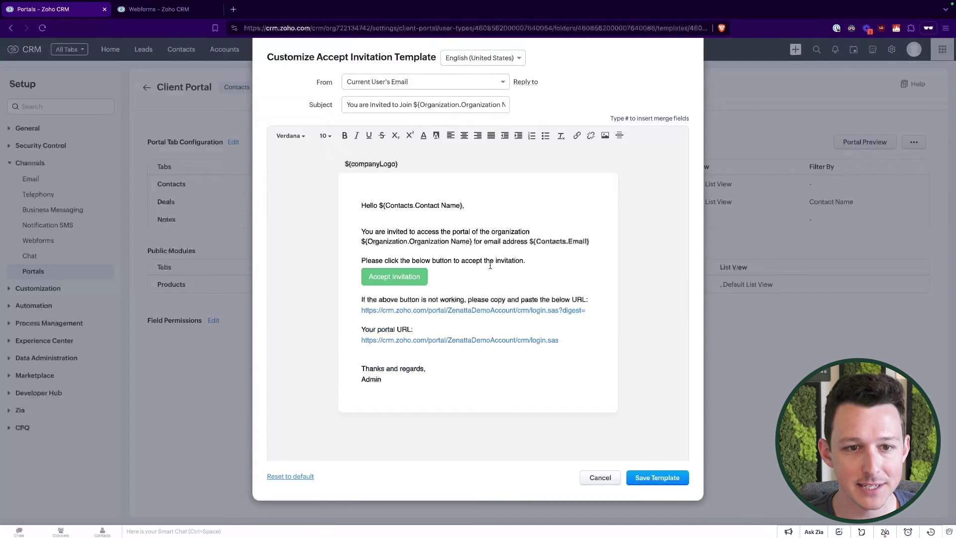
pyautogui.click(491, 264)
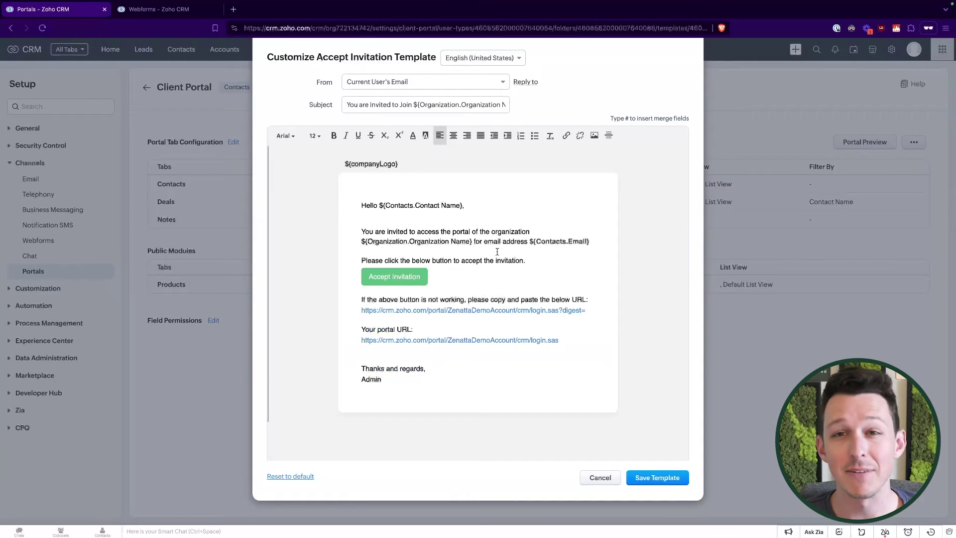
pyautogui.click(601, 478)
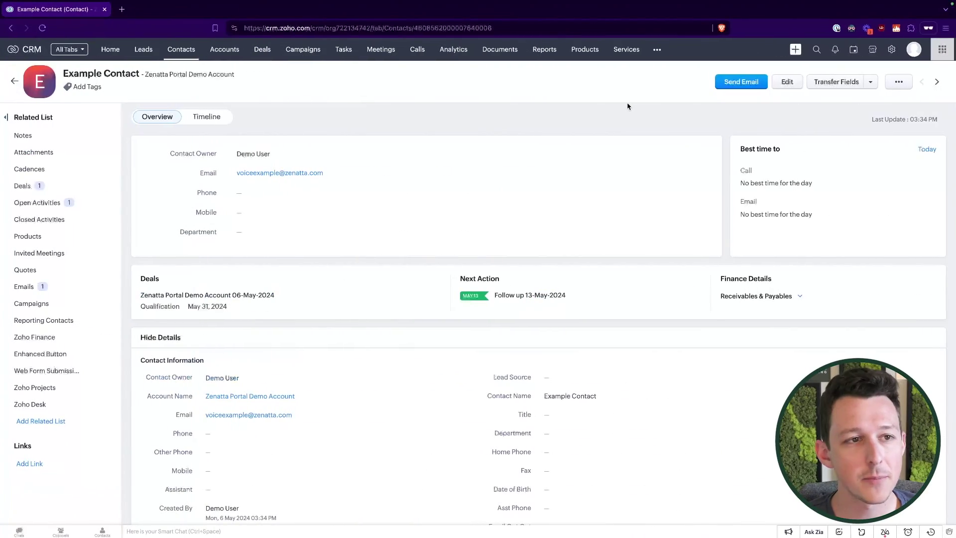
# Invite Example Contact as a Client Portal user with English (United States) template language
pyautogui.click(900, 83)
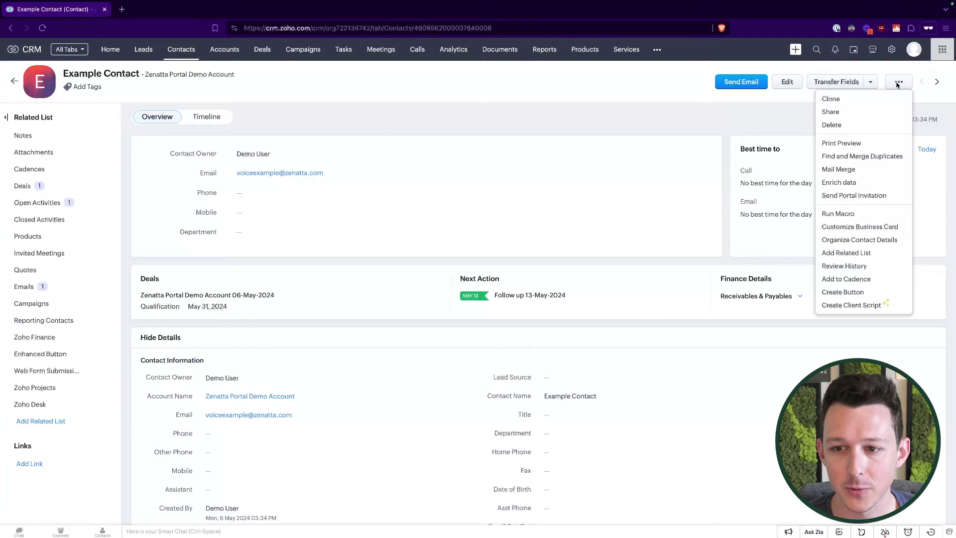
pyautogui.click(855, 198)
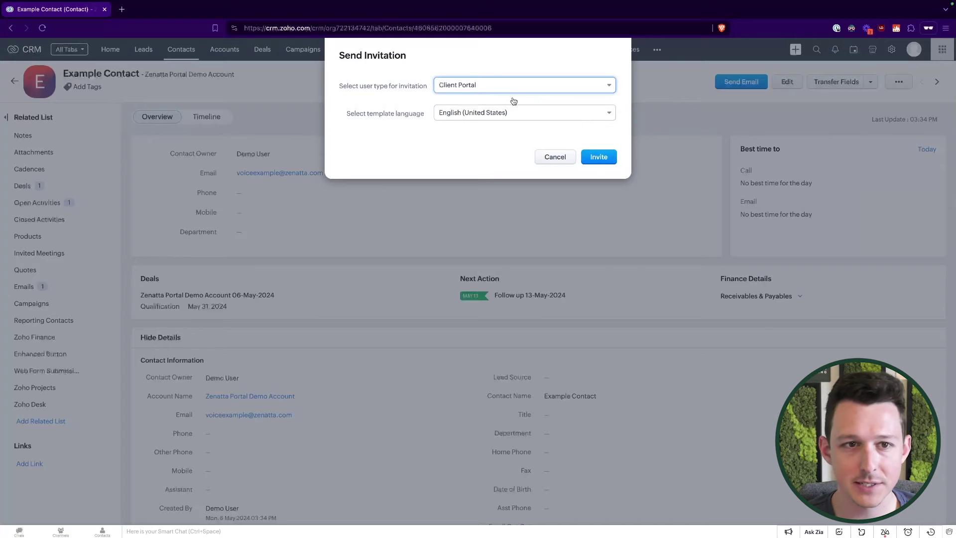
pyautogui.click(521, 85)
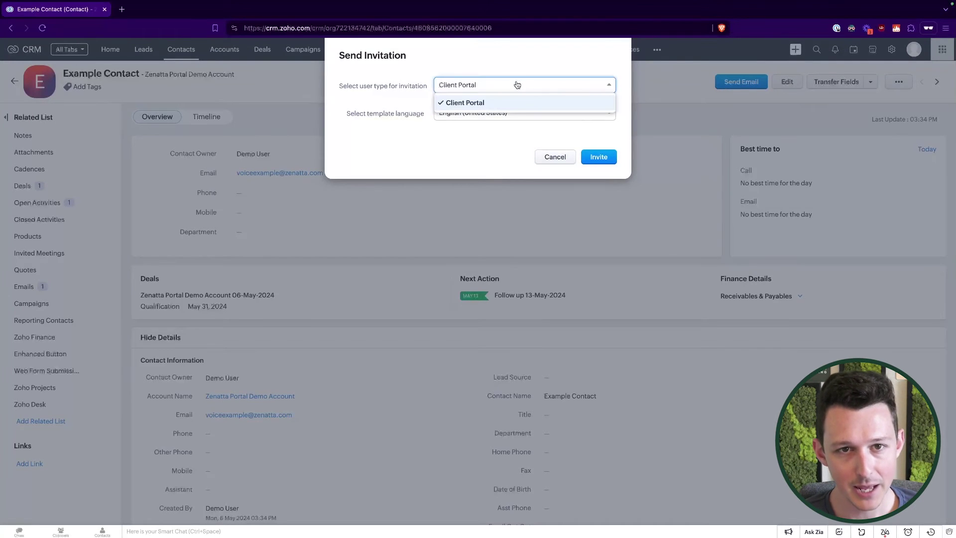
pyautogui.click(545, 50)
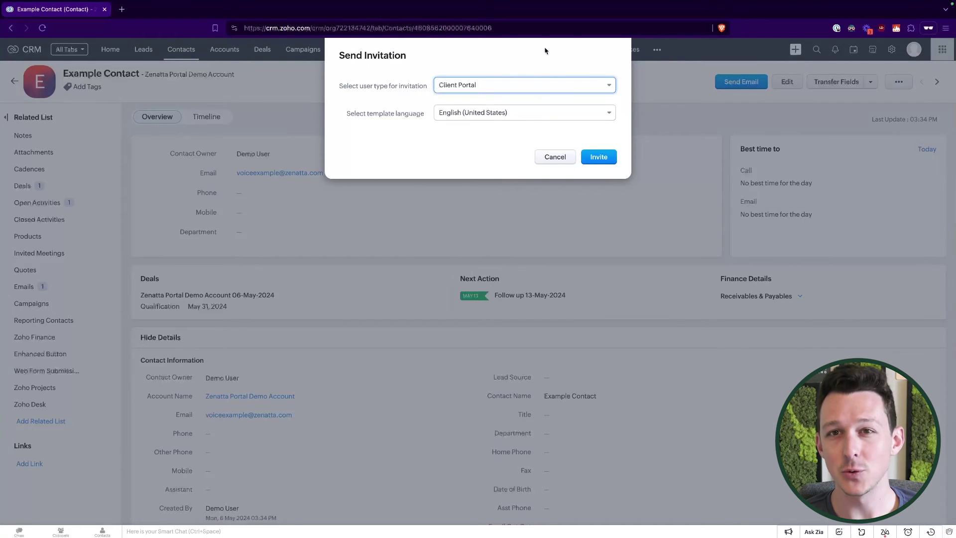
pyautogui.click(493, 84)
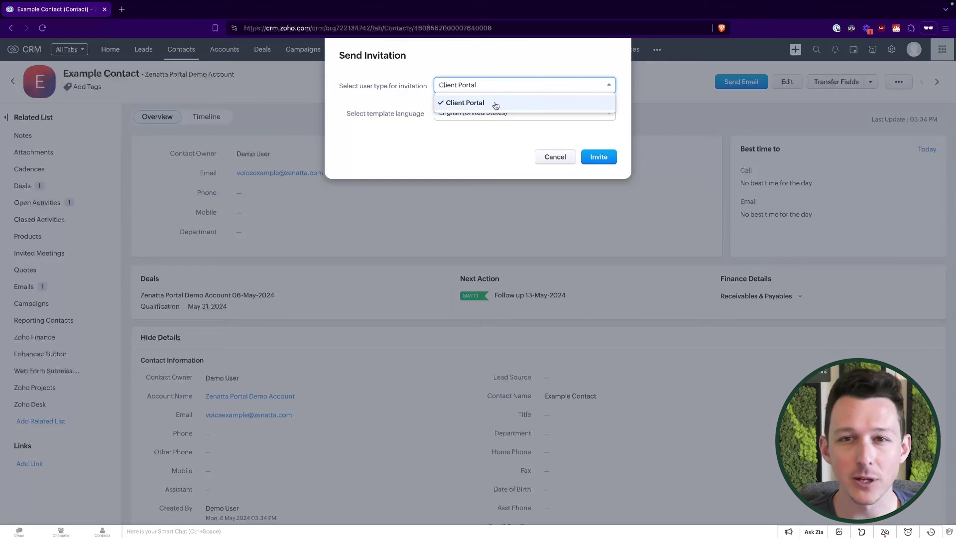
pyautogui.click(513, 83)
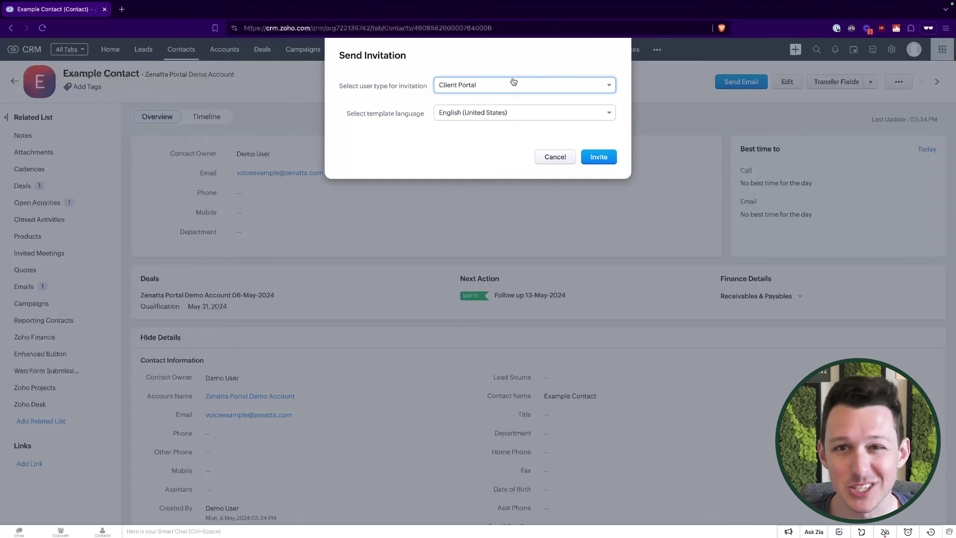
pyautogui.click(599, 157)
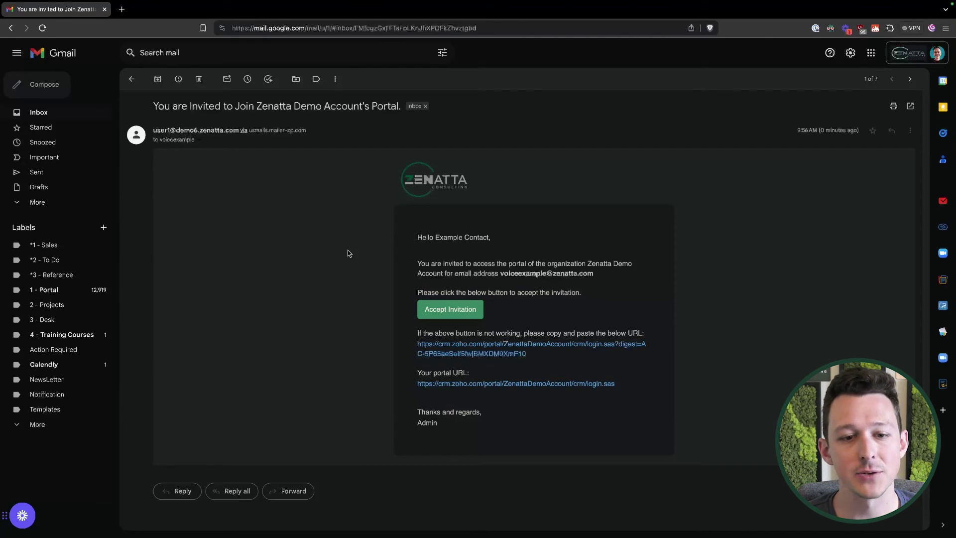
# Accept the Zenatta Demo Account portal invitation from the Gmail message
pyautogui.click(448, 308)
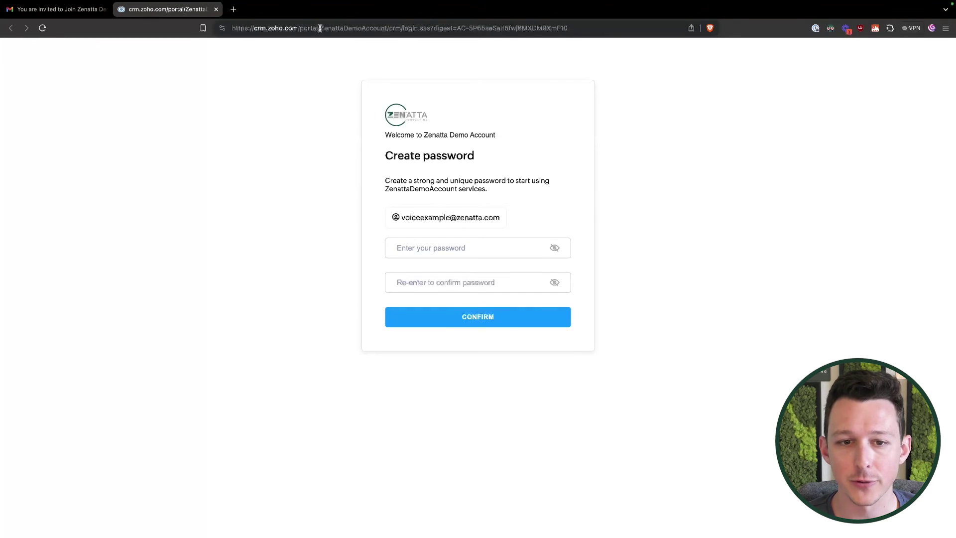
# Create and confirm the portal account password, dismissing the browser's password prompt
pyautogui.moveTo(310, 28); pyautogui.dragTo(399, 80)
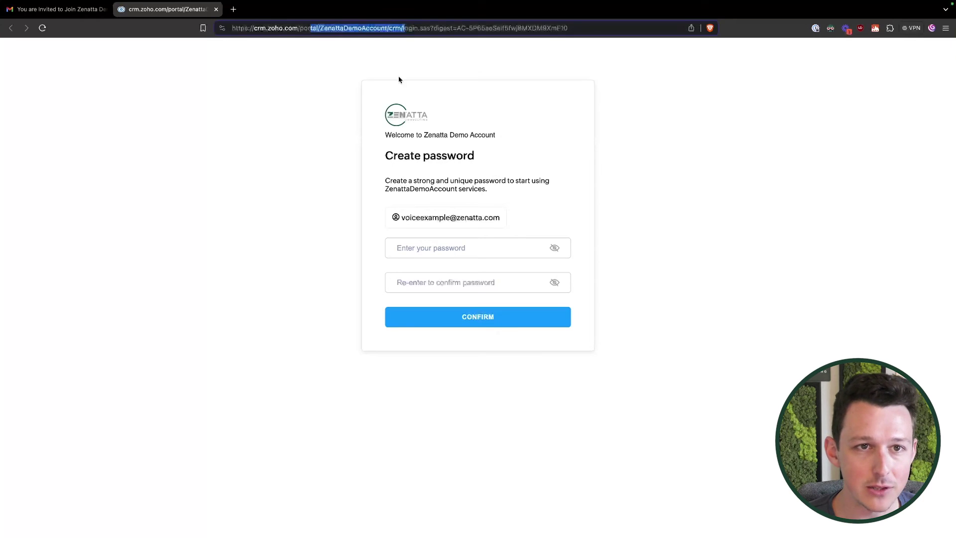
pyautogui.click(444, 244)
pyautogui.click(374, 242)
pyautogui.write('1')
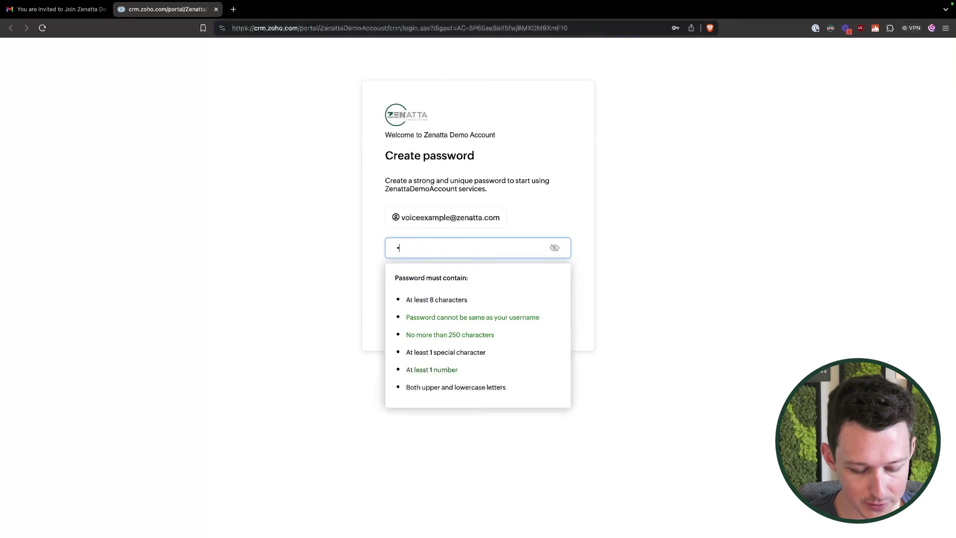
pyautogui.write('*******')
pyautogui.press('Tab')
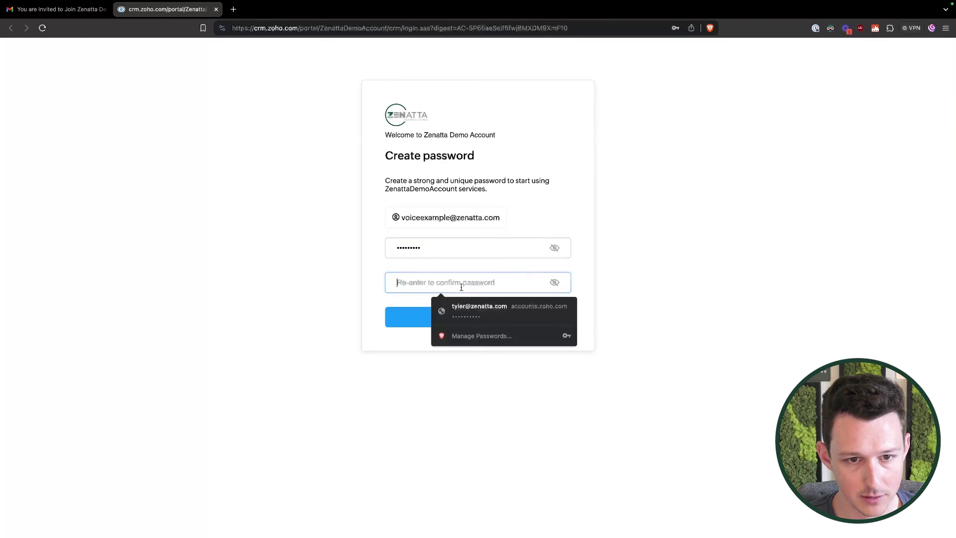
pyautogui.write('*********')
pyautogui.press('Return')
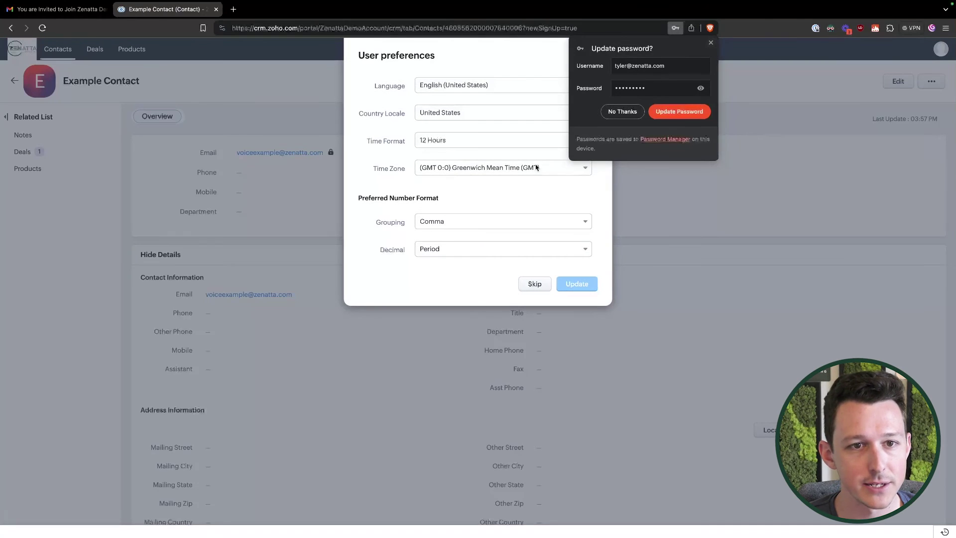
pyautogui.click(710, 42)
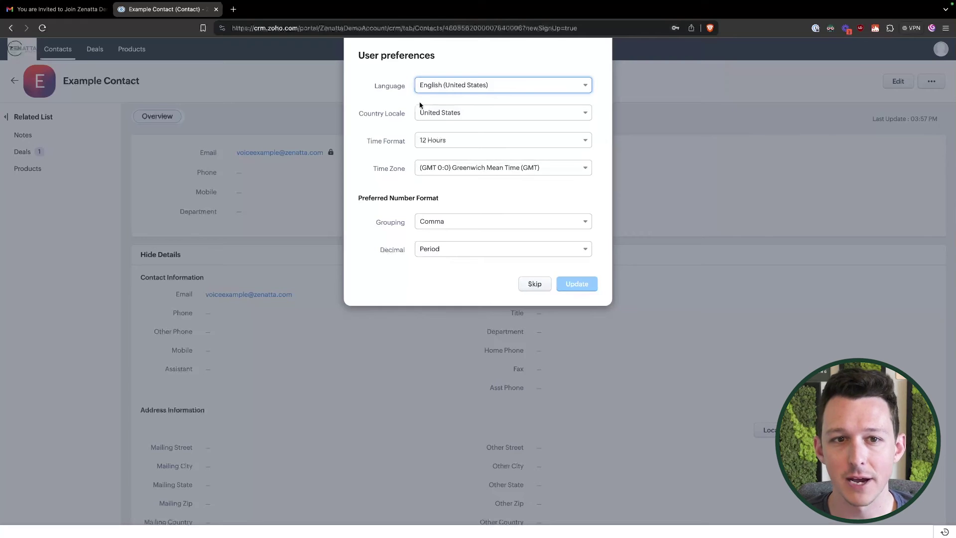
# Set the portal time zone to Mountain Standard Time (MST) and save the preferences
pyautogui.click(465, 168)
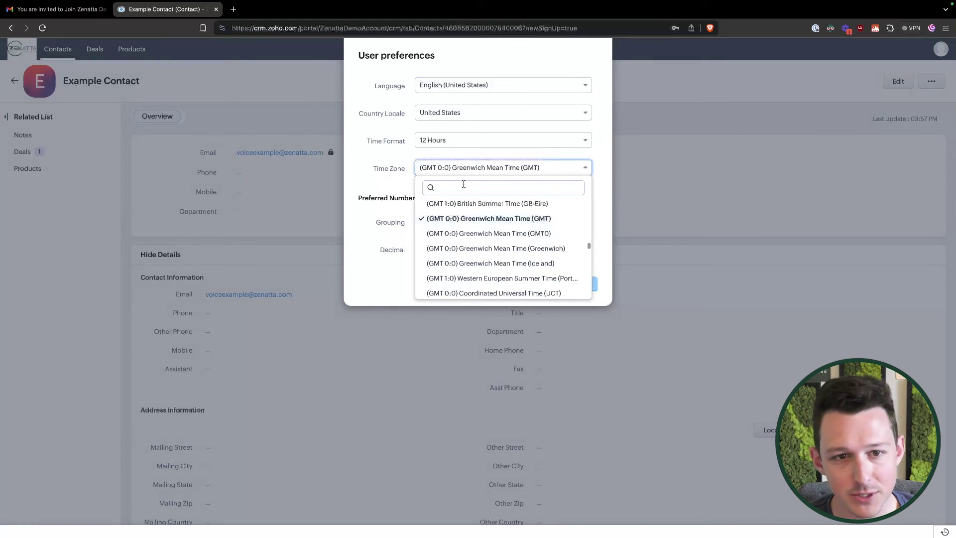
pyautogui.write('mst')
pyautogui.click(463, 207)
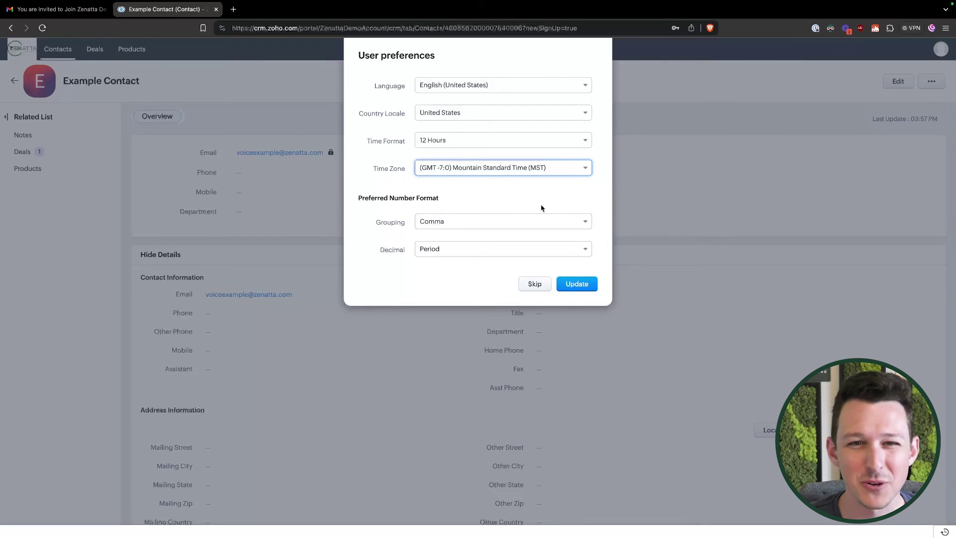
pyautogui.click(577, 285)
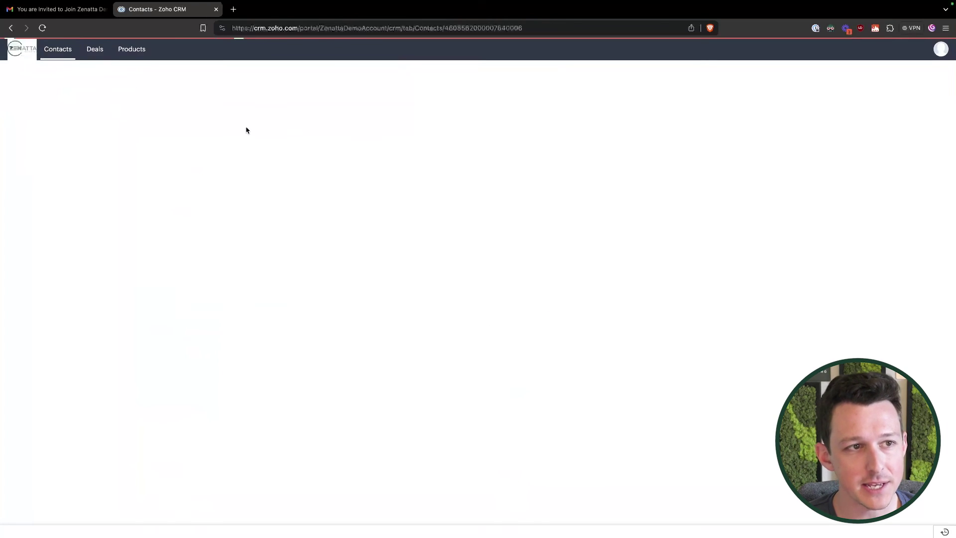
pyautogui.scroll(-1, 376, 156)
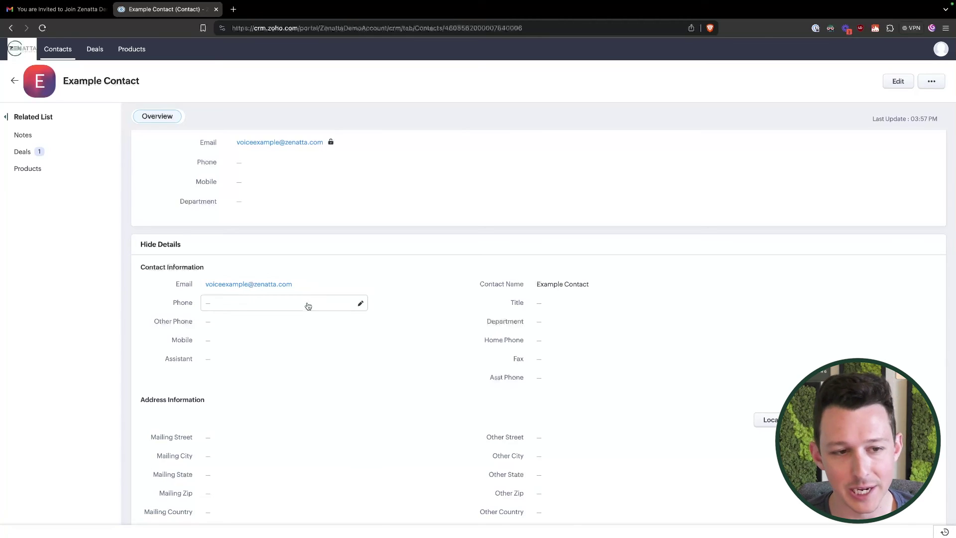
pyautogui.click(308, 302)
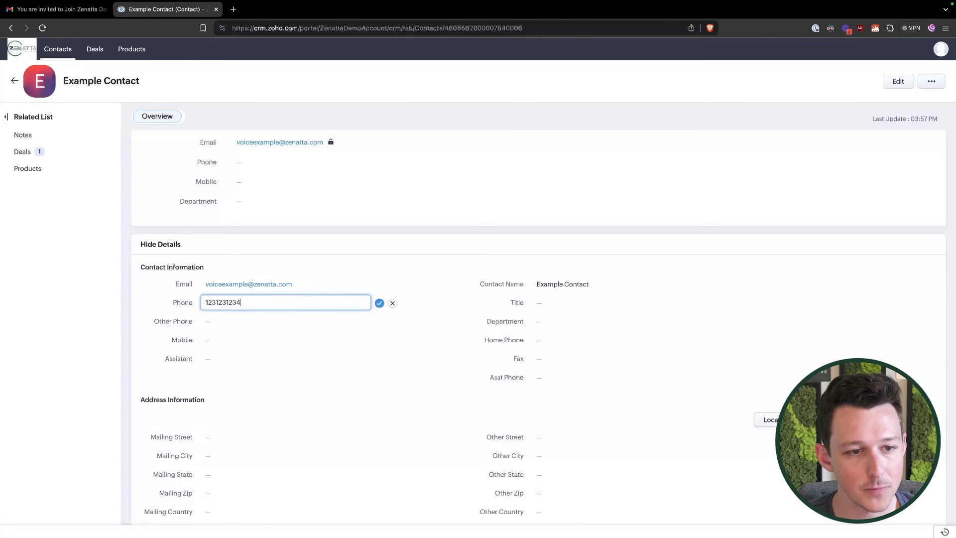
pyautogui.write('1231231234')
pyautogui.press('Return')
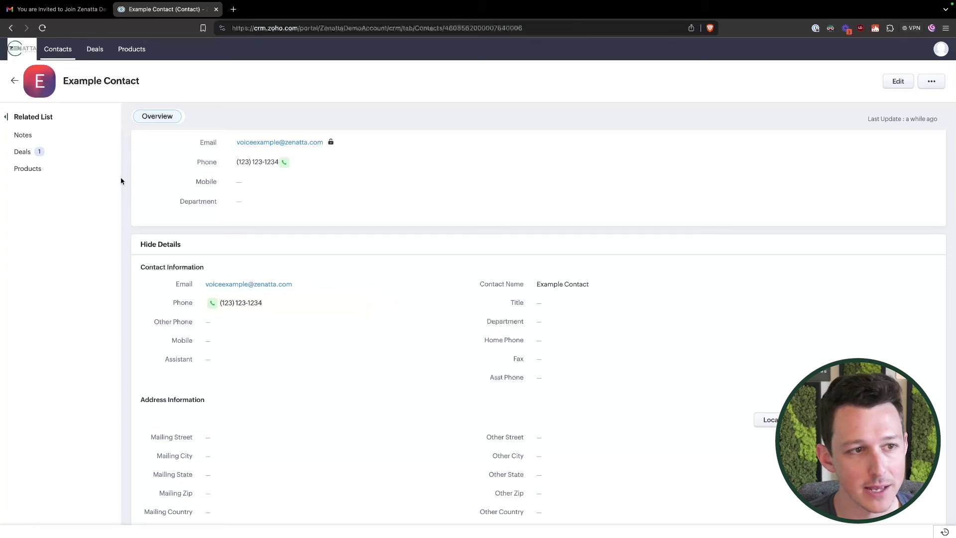
pyautogui.click(64, 142)
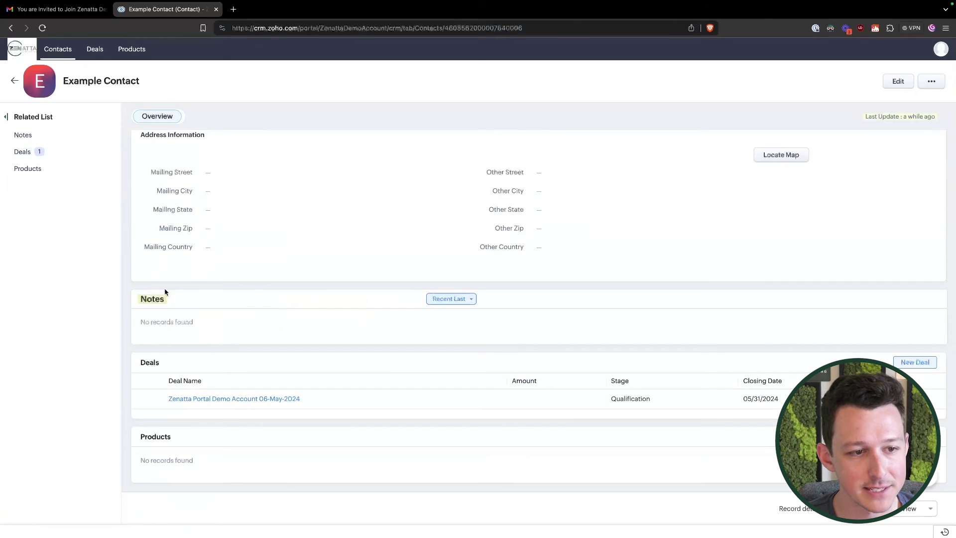
pyautogui.scroll(1, 244, 290)
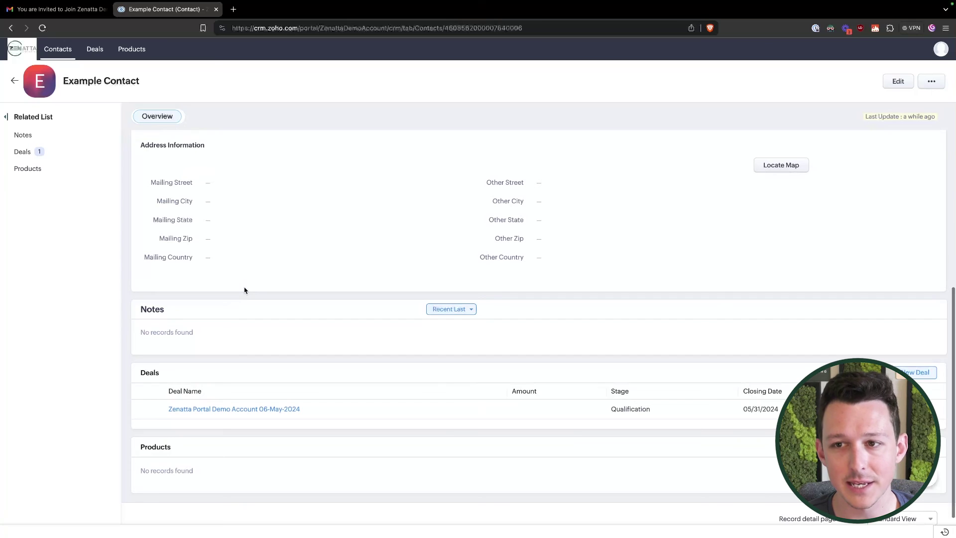
# Open the 06-May-2024 deal and advance it via Needs Analysis and Value Proposition to Identify Decision Makers
pyautogui.click(225, 410)
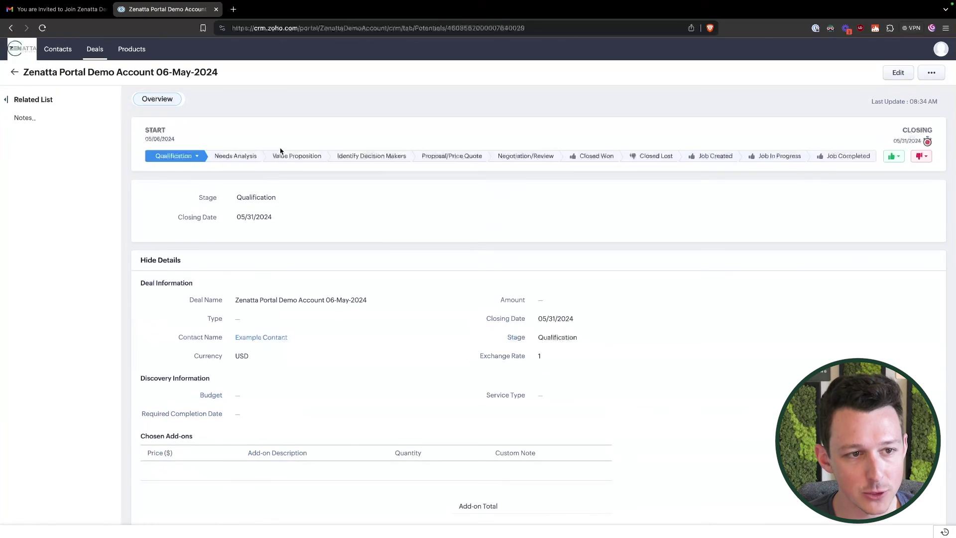
pyautogui.scroll(-1, 321, 283)
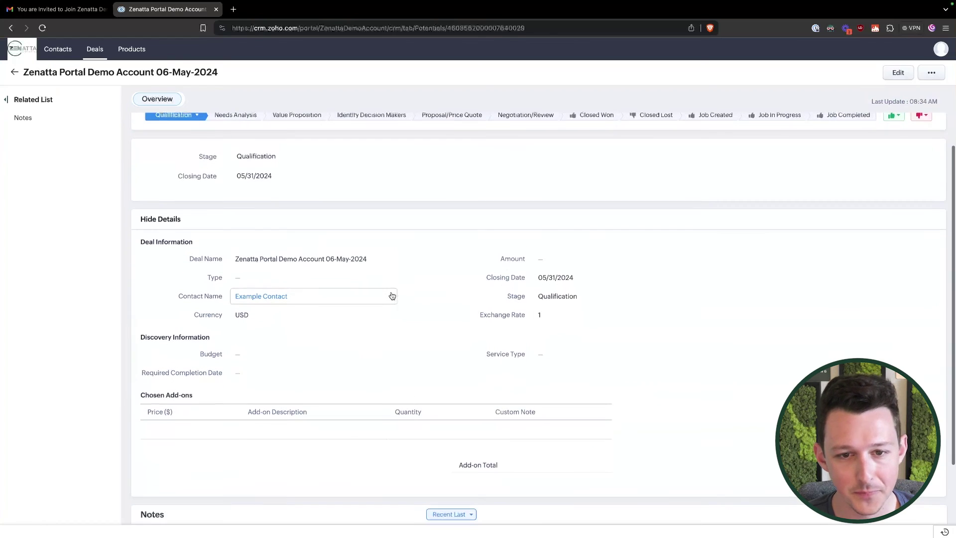
pyautogui.scroll(1, 553, 259)
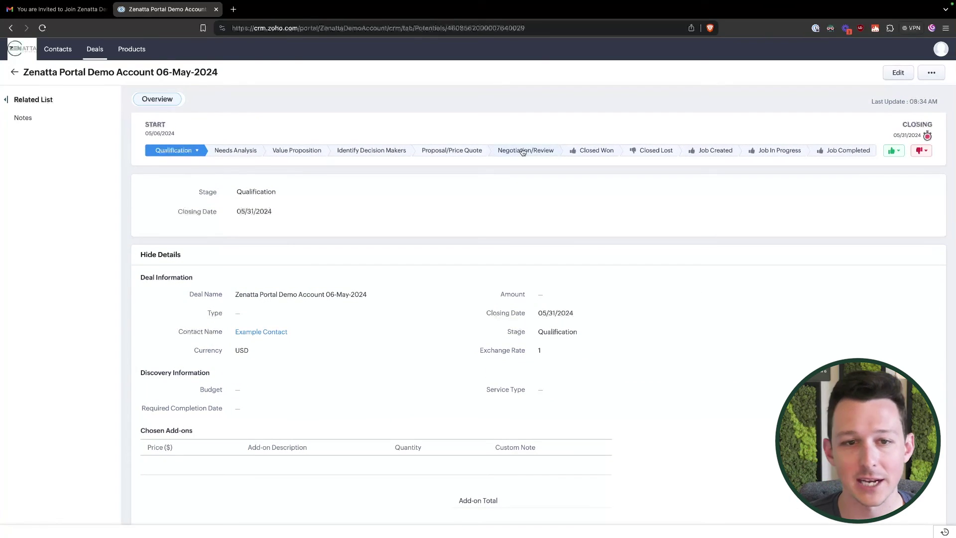
pyautogui.click(236, 151)
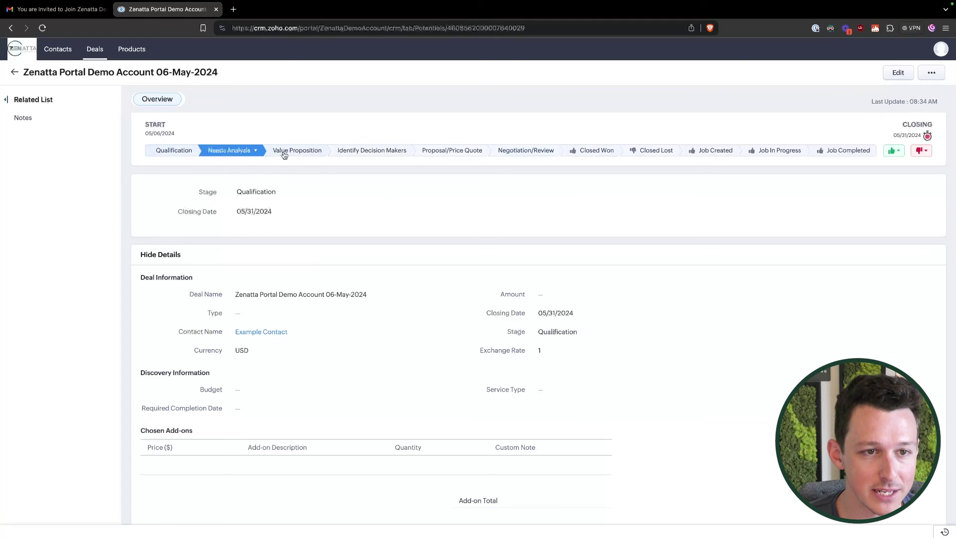
pyautogui.click(284, 155)
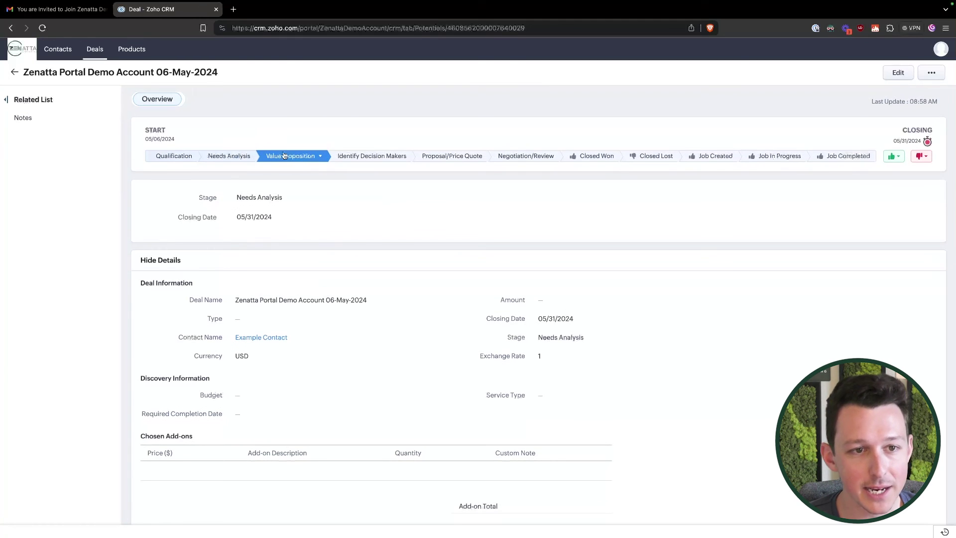
pyautogui.click(373, 155)
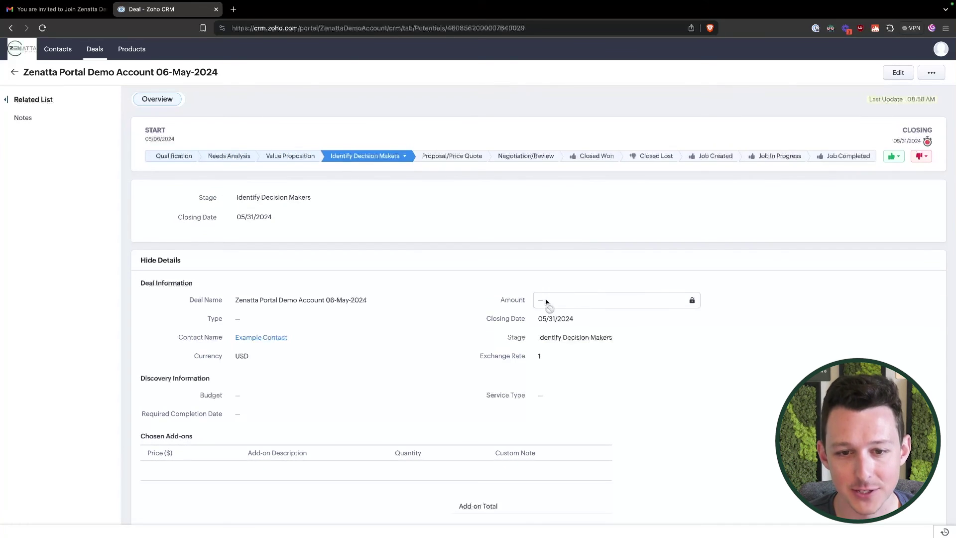
pyautogui.click(131, 49)
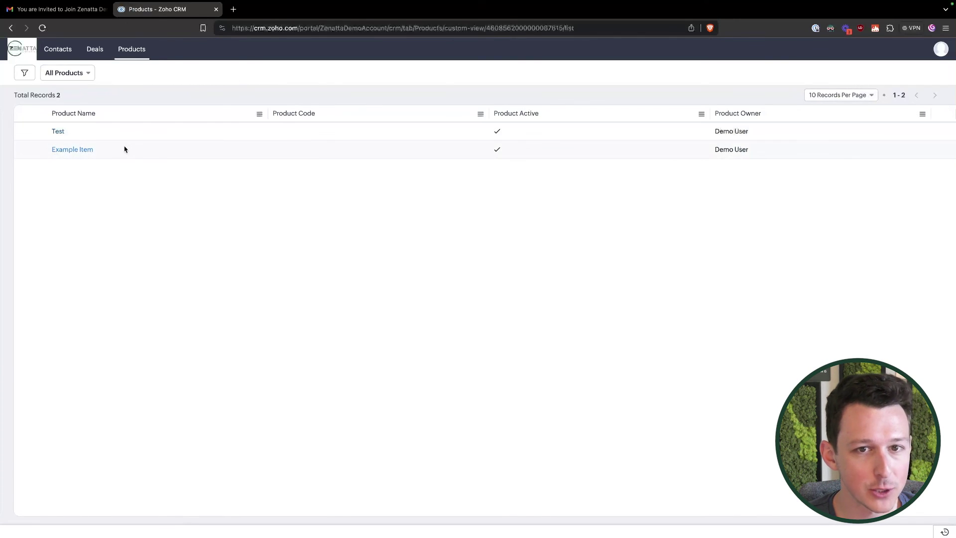
# Open the Test product record from the portal's Products list
pyautogui.click(57, 133)
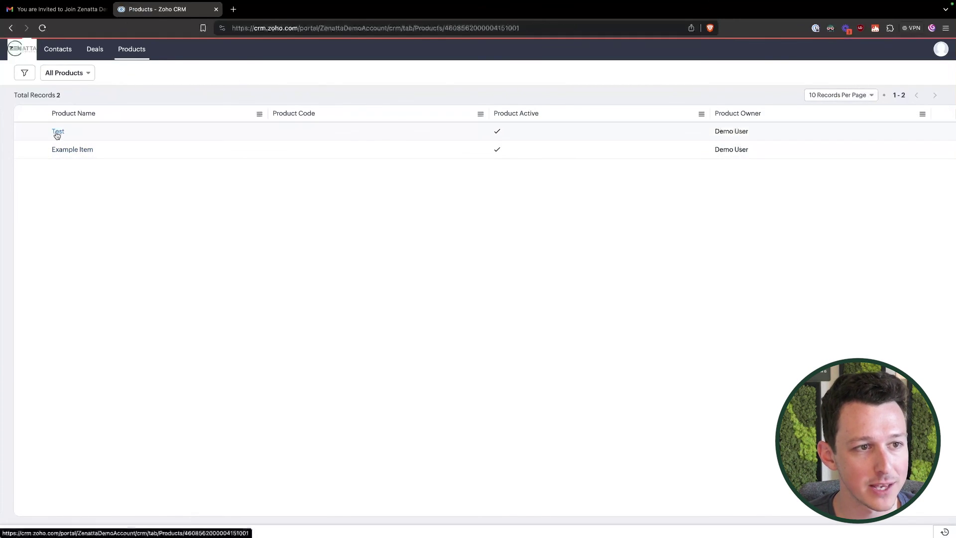